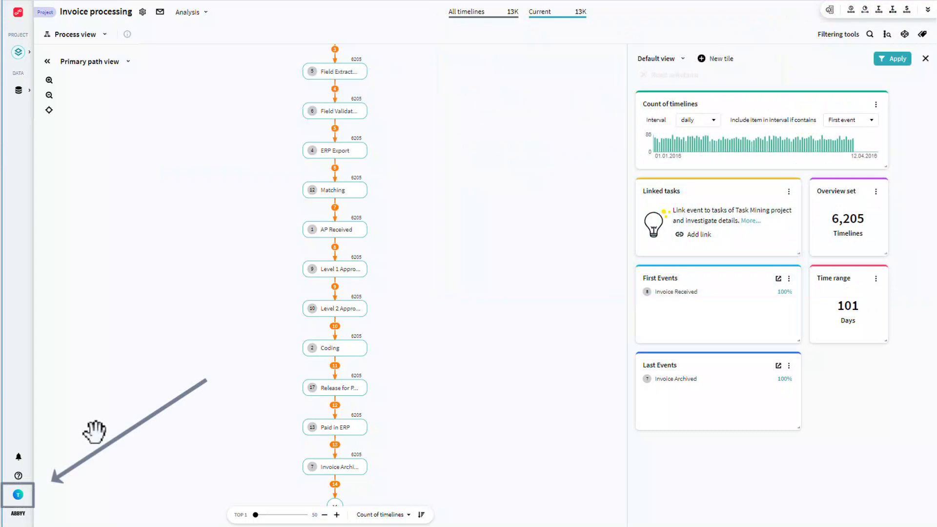
# - Open the user profile from the account options and view its details and security settings
pyautogui.click(18, 494)
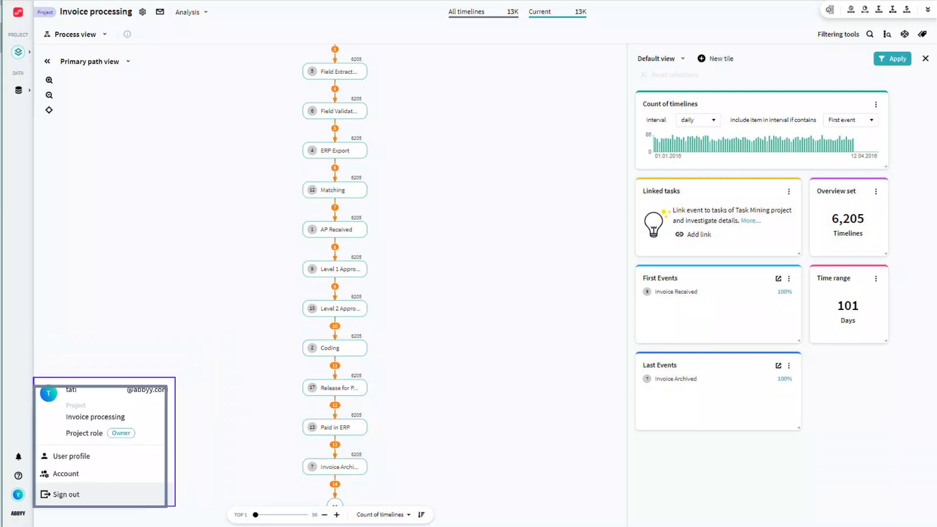
pyautogui.click(103, 476)
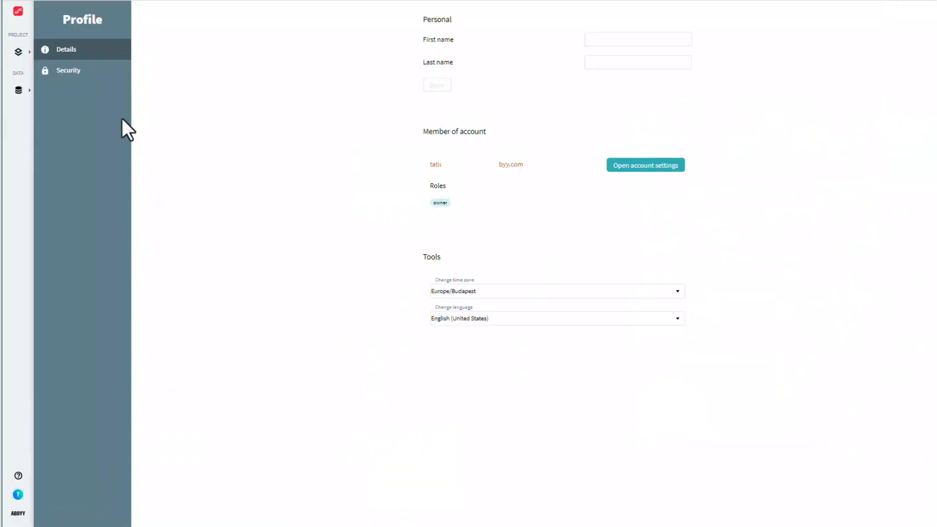
pyautogui.click(103, 84)
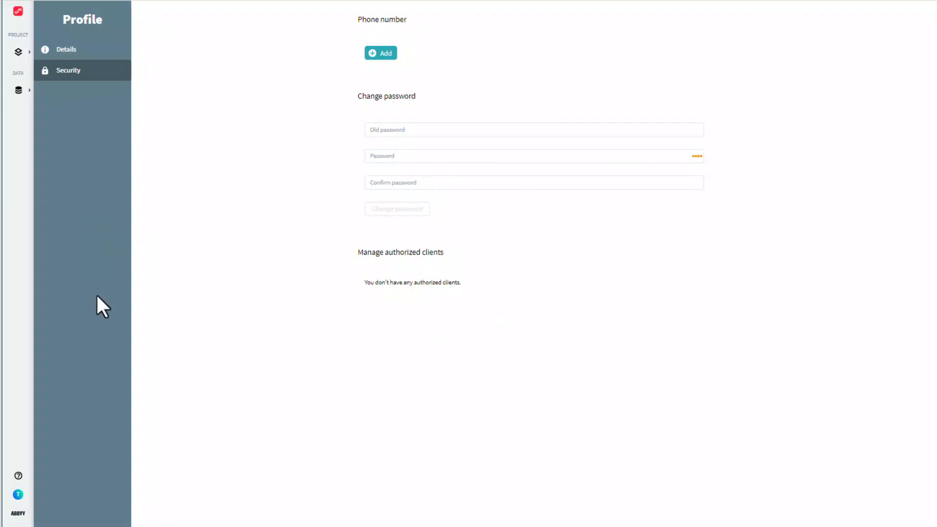
# - View the account and help options, and return to the Invoice processing project
pyautogui.click(17, 494)
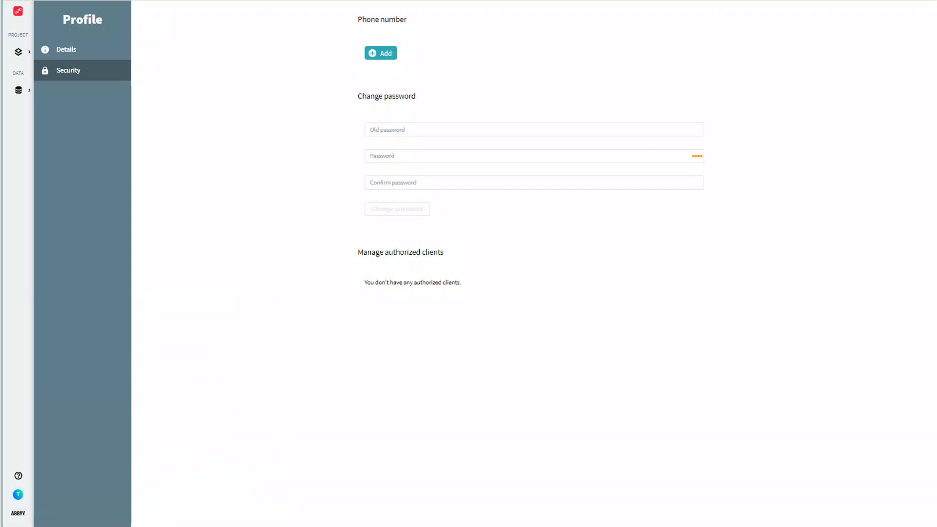
pyautogui.click(18, 476)
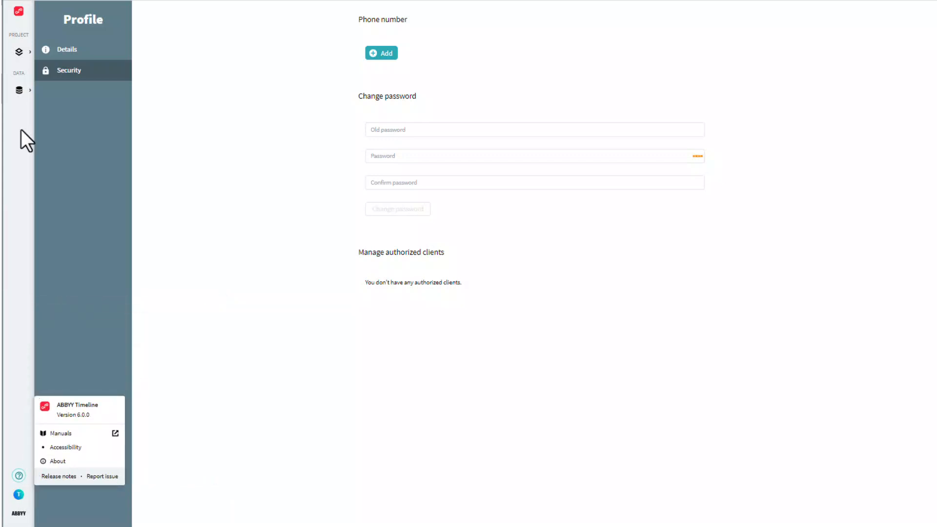
pyautogui.click(19, 14)
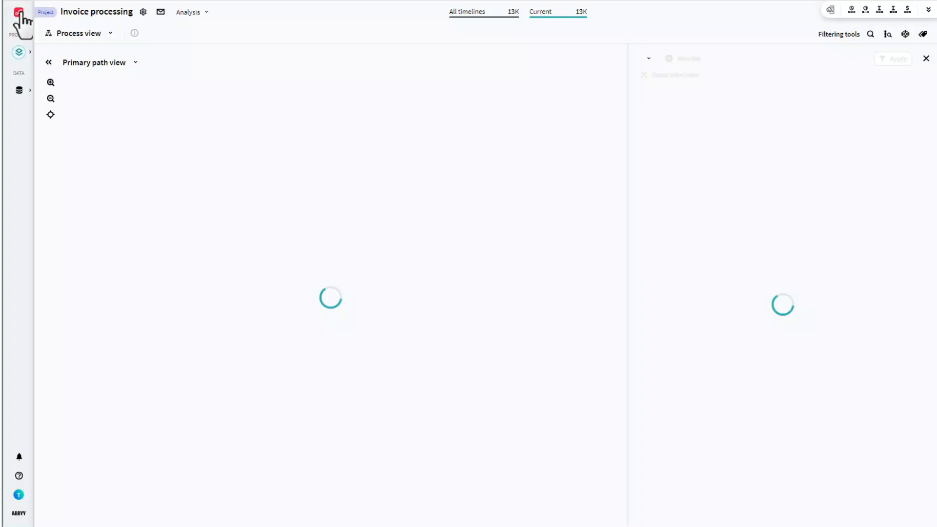
# - Check the background processing status, and view the list of projects that can be opened
pyautogui.click(19, 456)
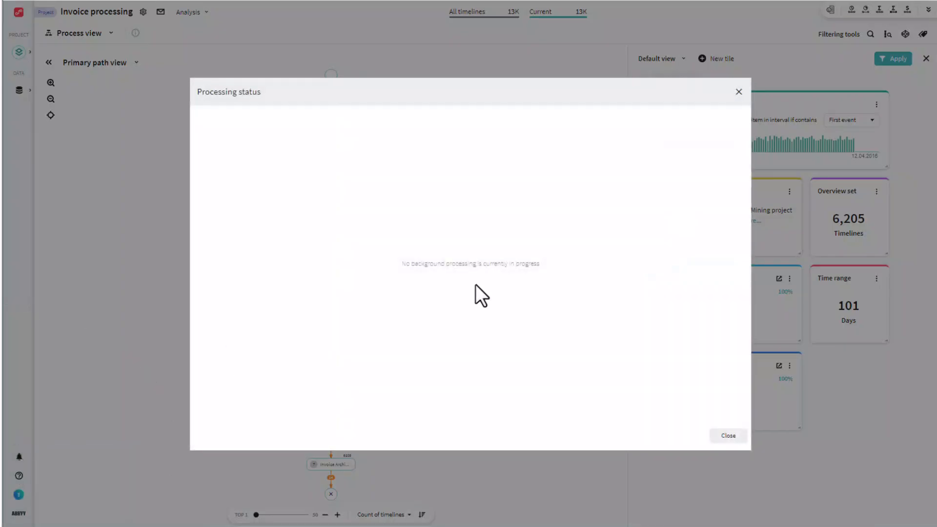
pyautogui.click(739, 92)
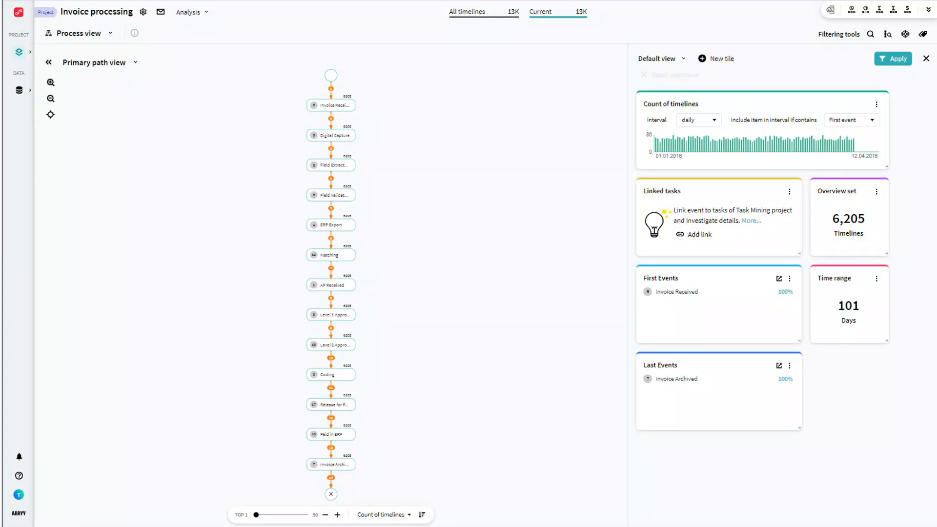
pyautogui.click(25, 54)
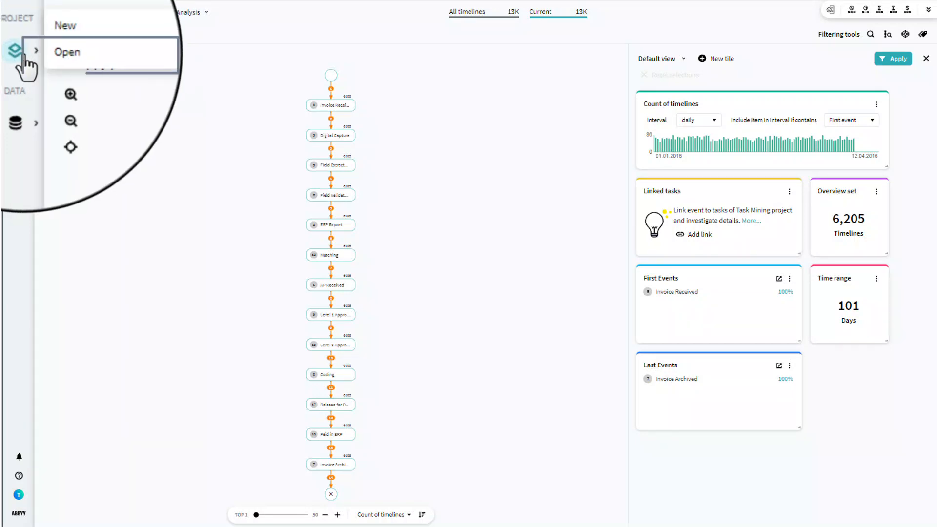
pyautogui.click(49, 56)
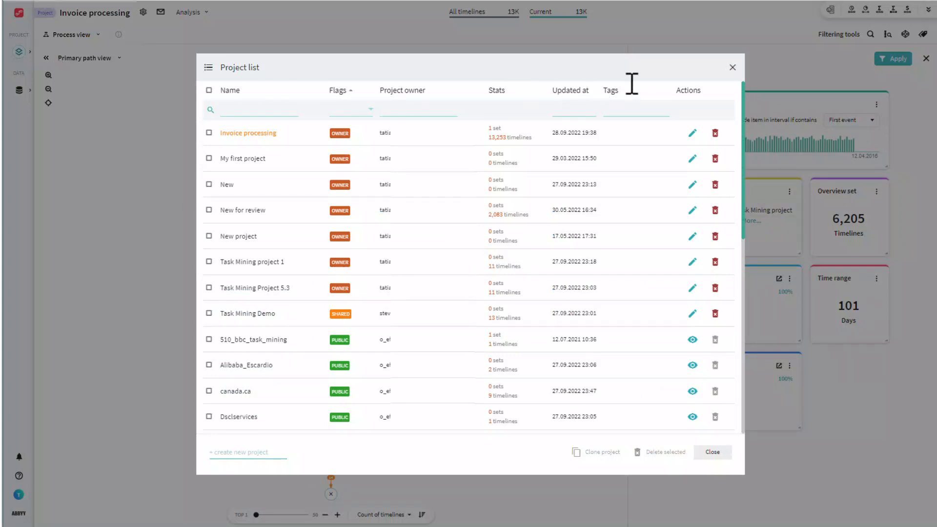
pyautogui.click(732, 67)
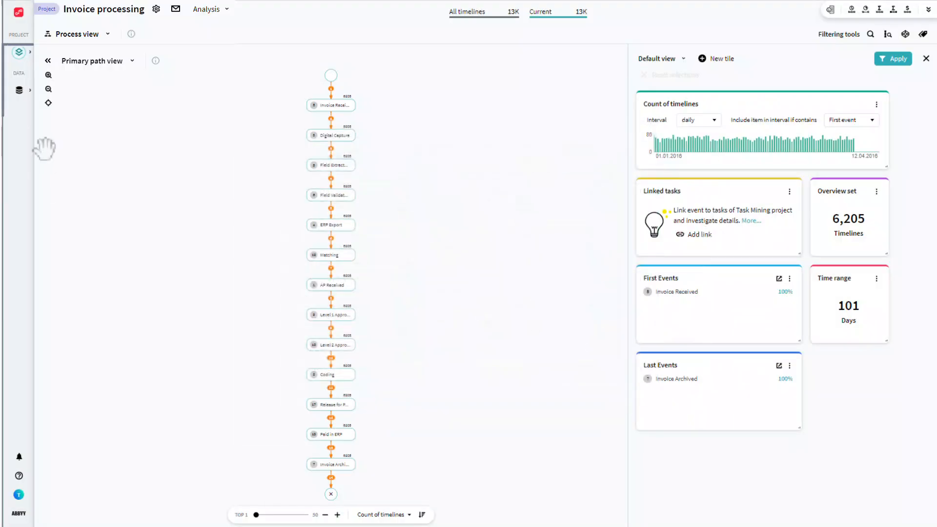
# - Open the data repository and view its tables and to-do list sections
pyautogui.click(19, 91)
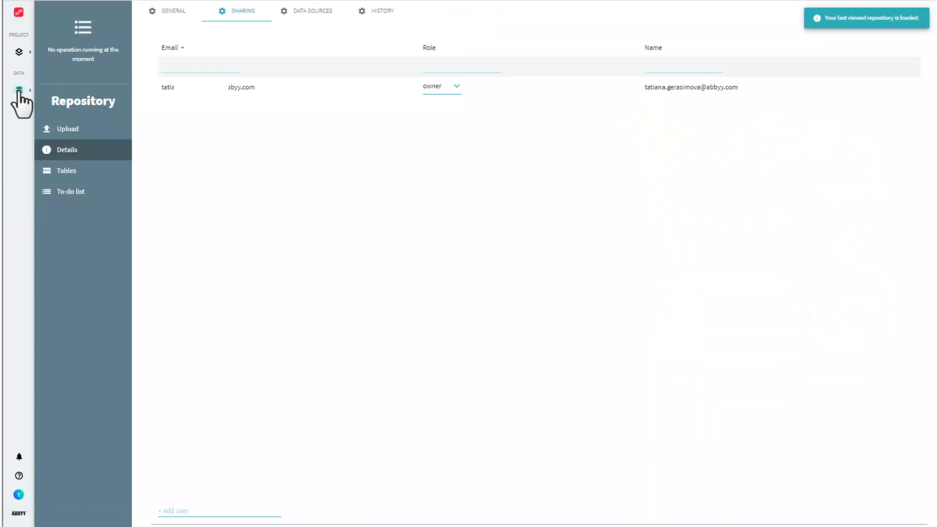
pyautogui.click(86, 171)
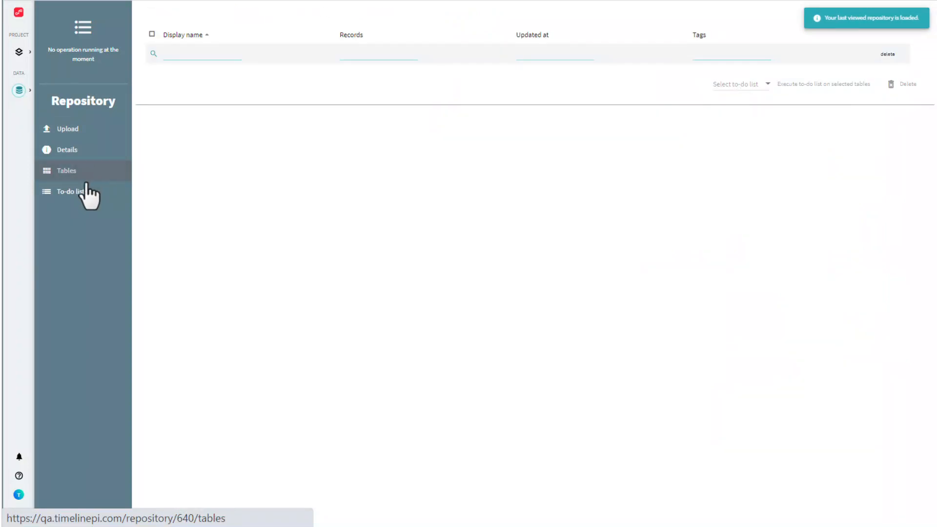
pyautogui.click(84, 193)
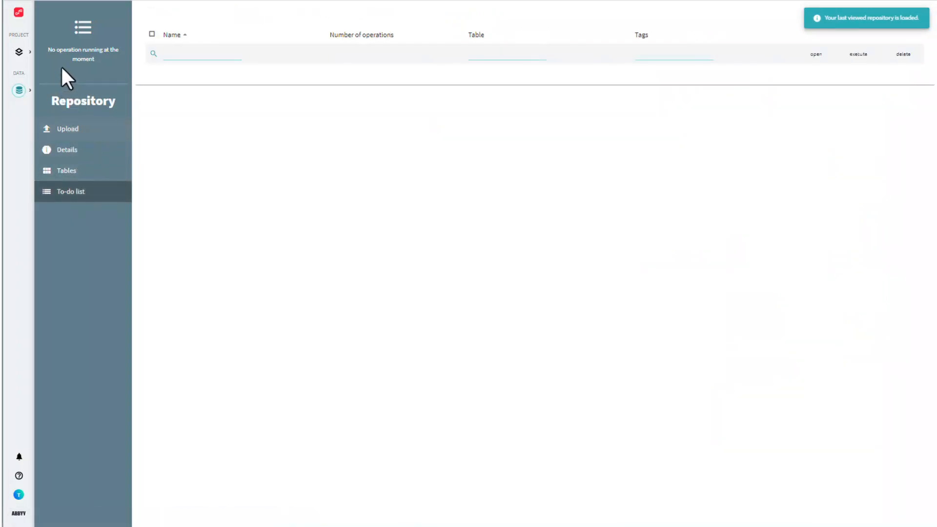
# - Return to the Invoice processing project and view the project list from its project label
pyautogui.click(19, 12)
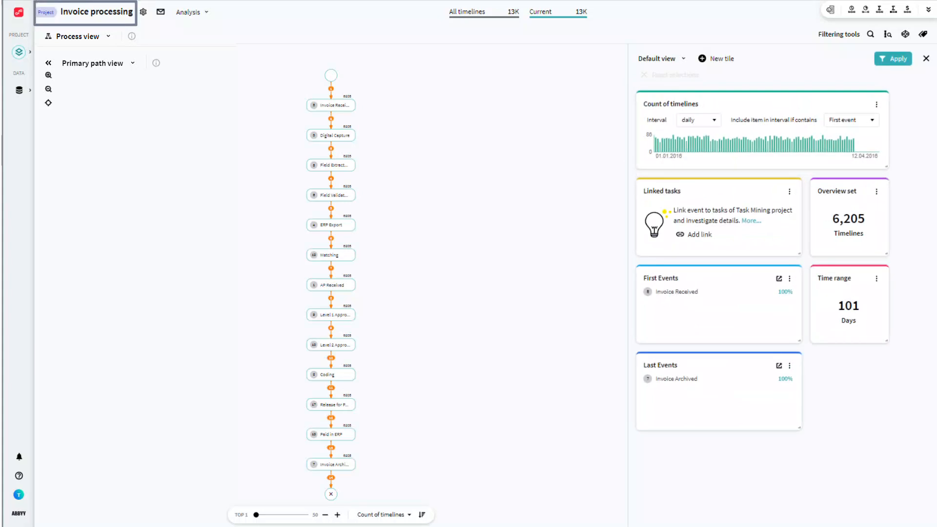
pyautogui.click(46, 12)
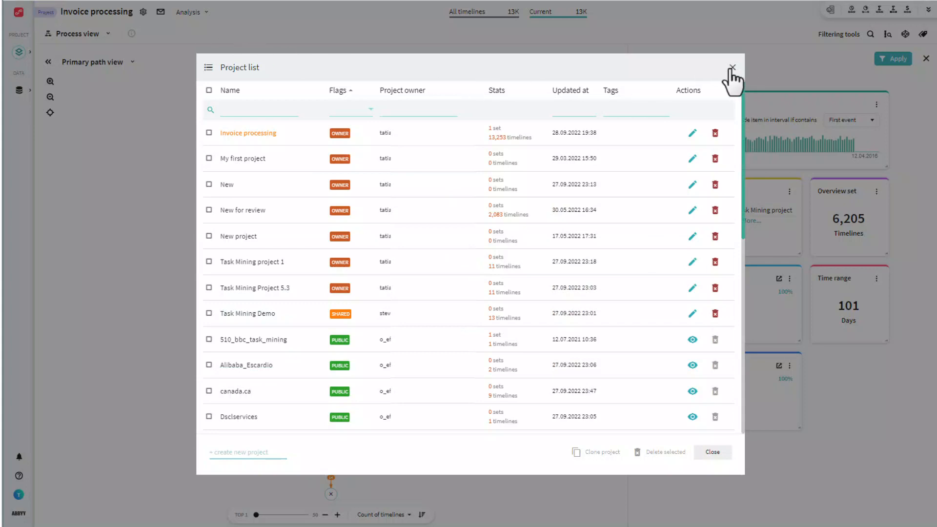
pyautogui.click(732, 67)
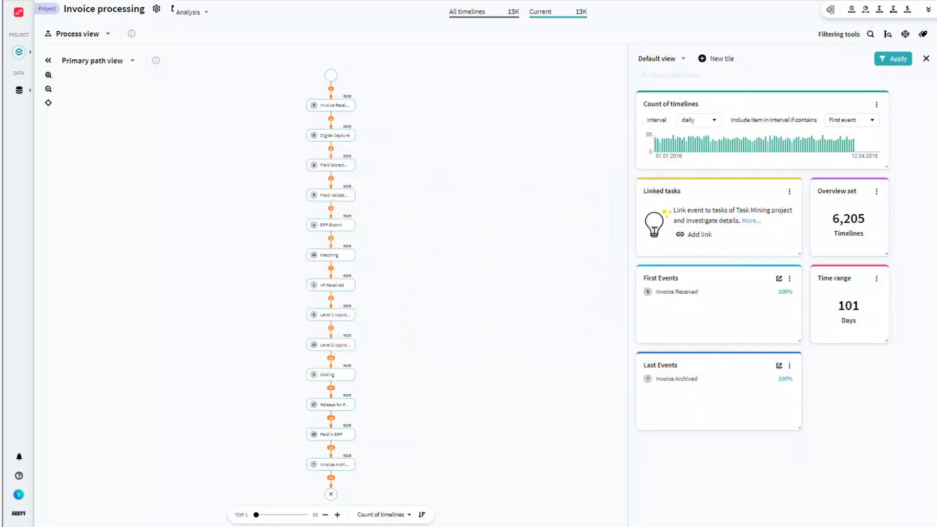
# - Review the project info's sharing, data sources, history, notes and tags, and reopen the same details from the project name
pyautogui.click(144, 14)
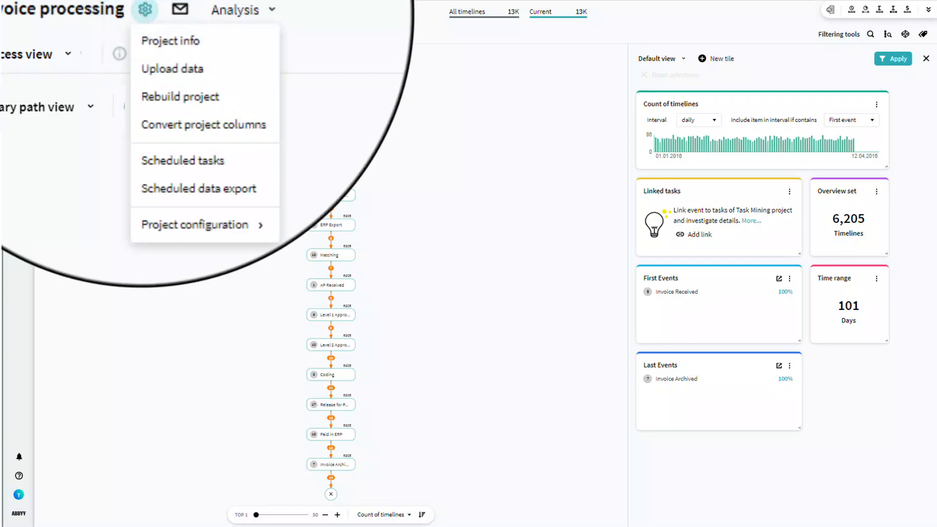
pyautogui.click(154, 32)
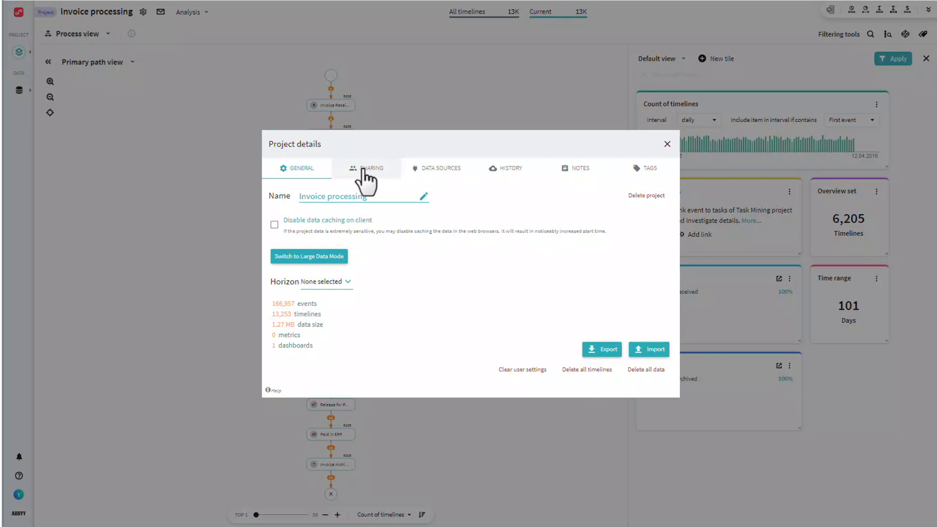
pyautogui.click(362, 169)
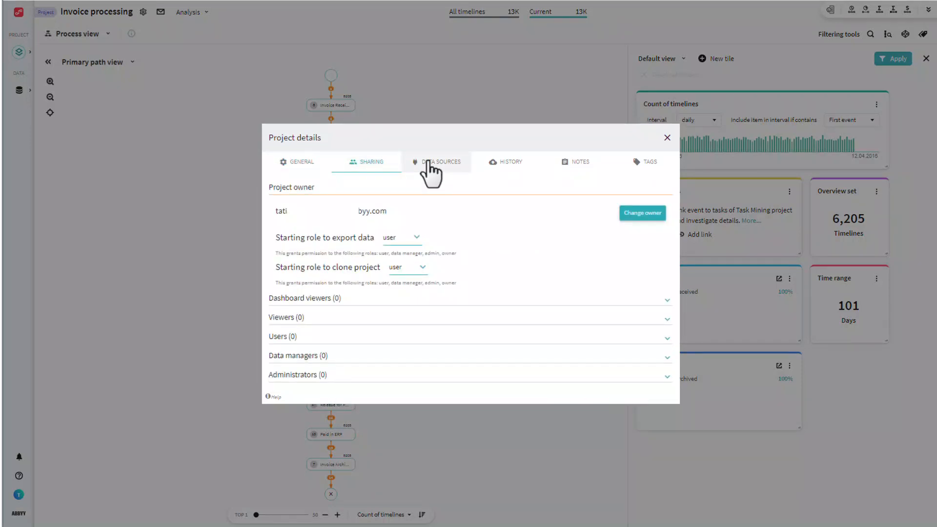
pyautogui.click(429, 168)
pyautogui.click(507, 196)
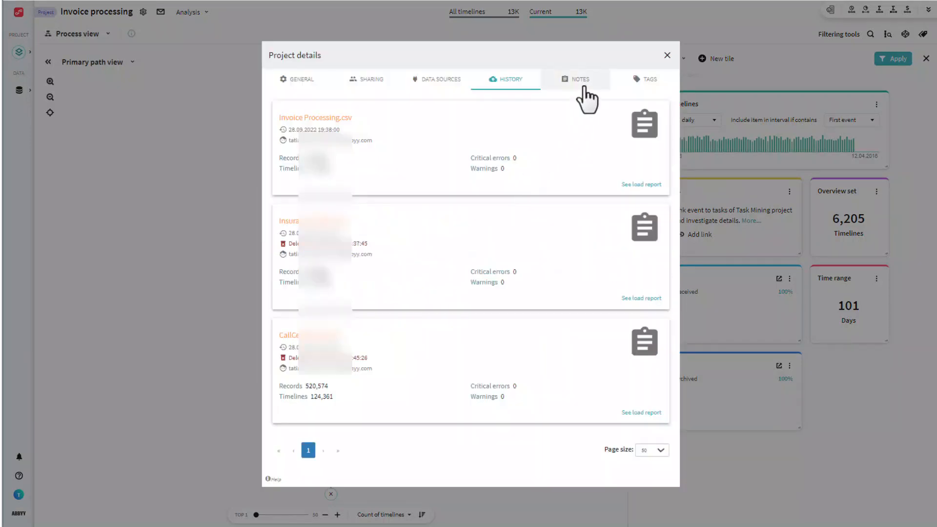
pyautogui.click(579, 82)
pyautogui.click(650, 255)
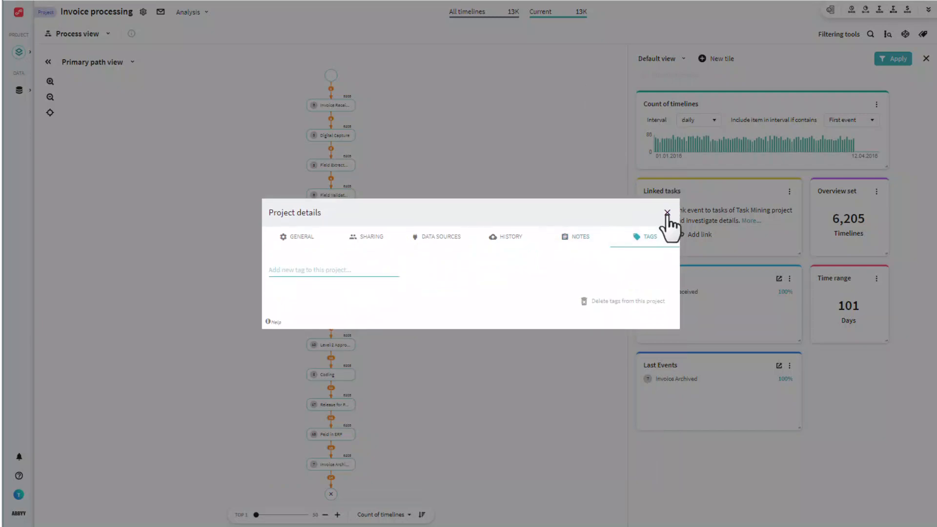
pyautogui.click(667, 215)
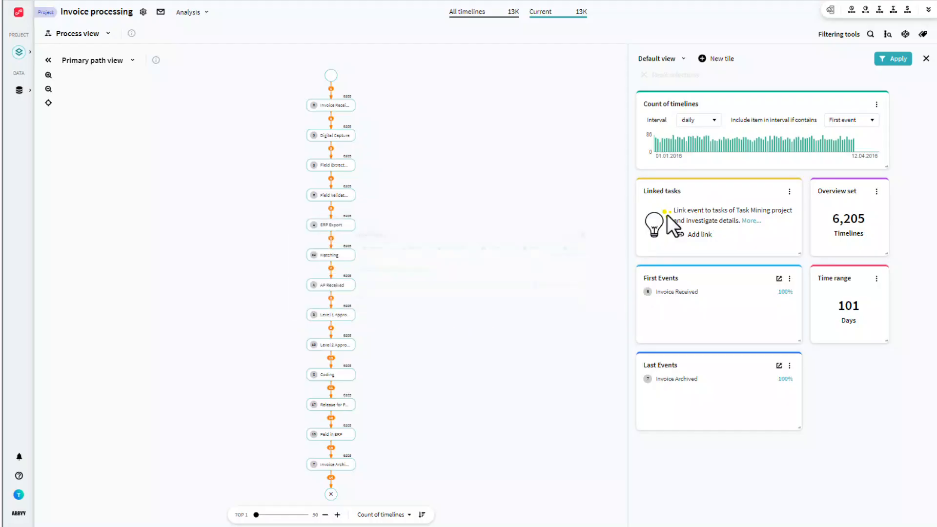
pyautogui.click(119, 16)
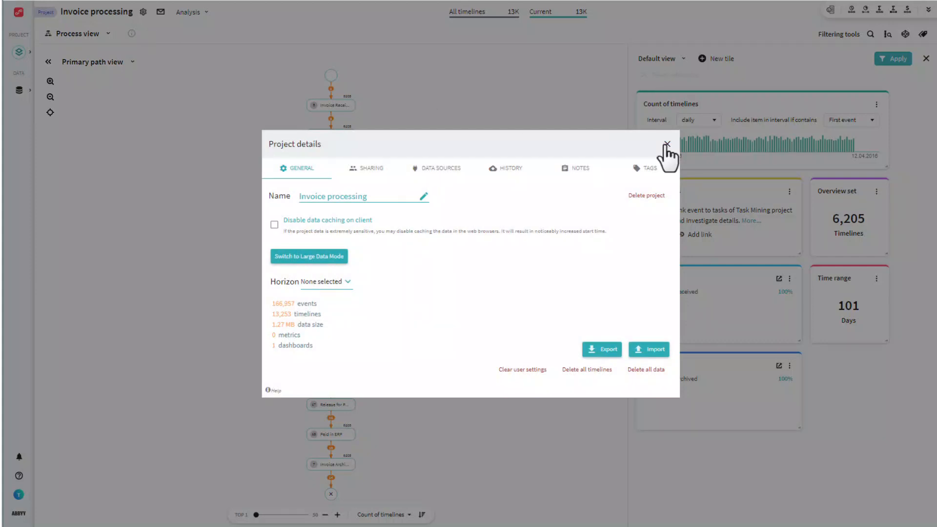
pyautogui.click(667, 144)
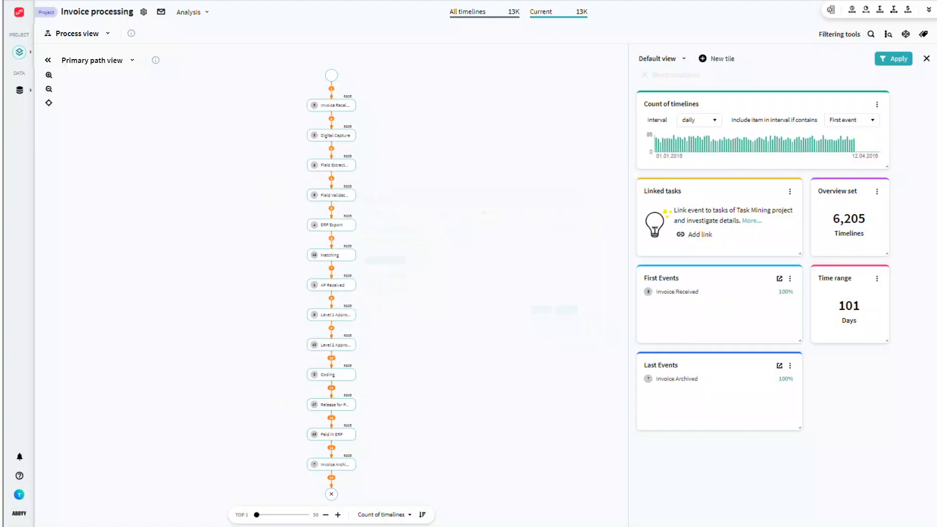
# - Select Digital Capture and Field Extraction for deletion in the project's event configuration, and close the dialog without applying
pyautogui.click(143, 13)
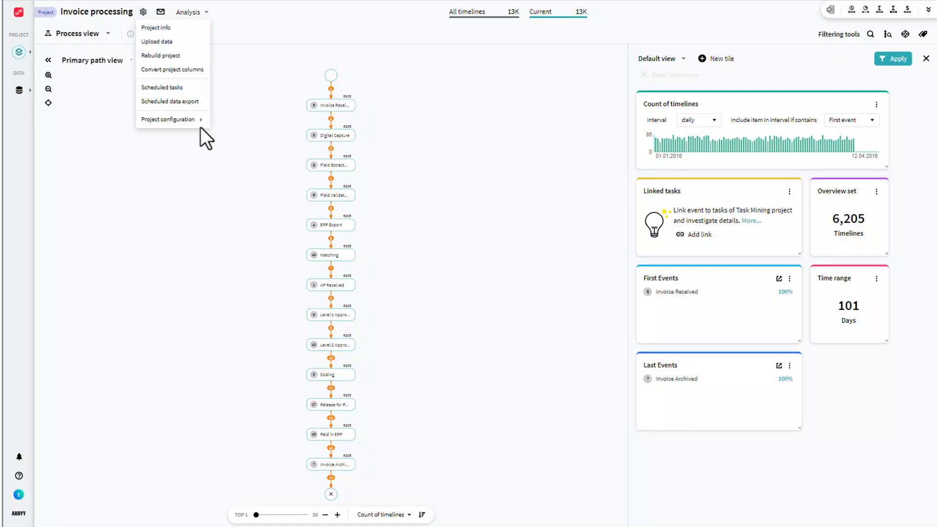
pyautogui.moveTo(201, 125)
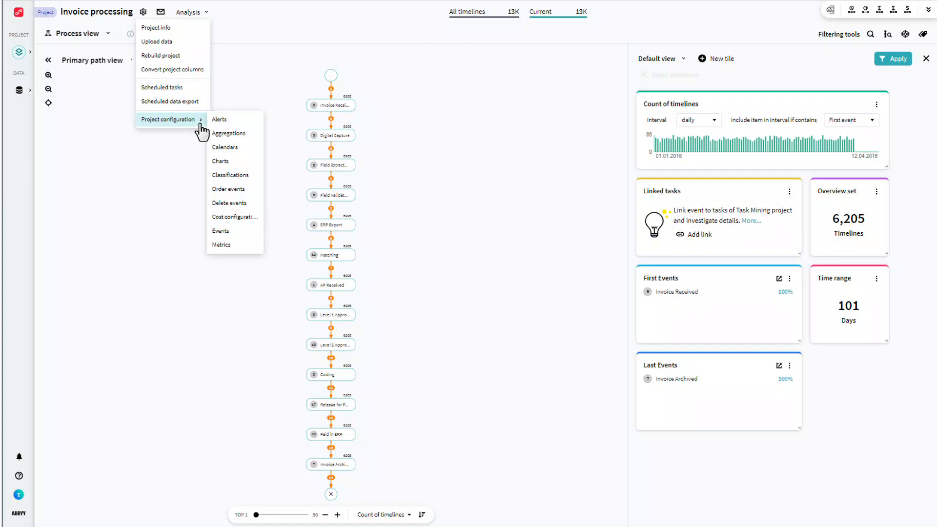
pyautogui.click(229, 203)
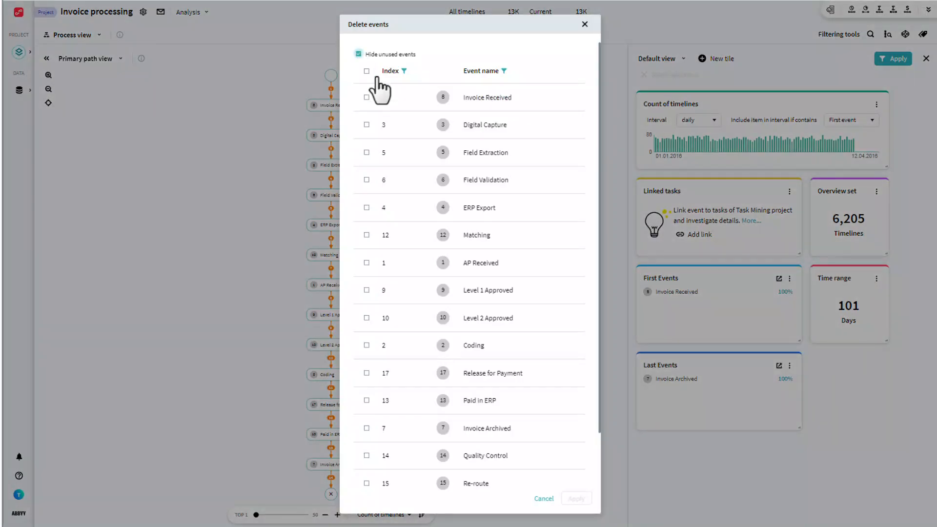
pyautogui.click(367, 124)
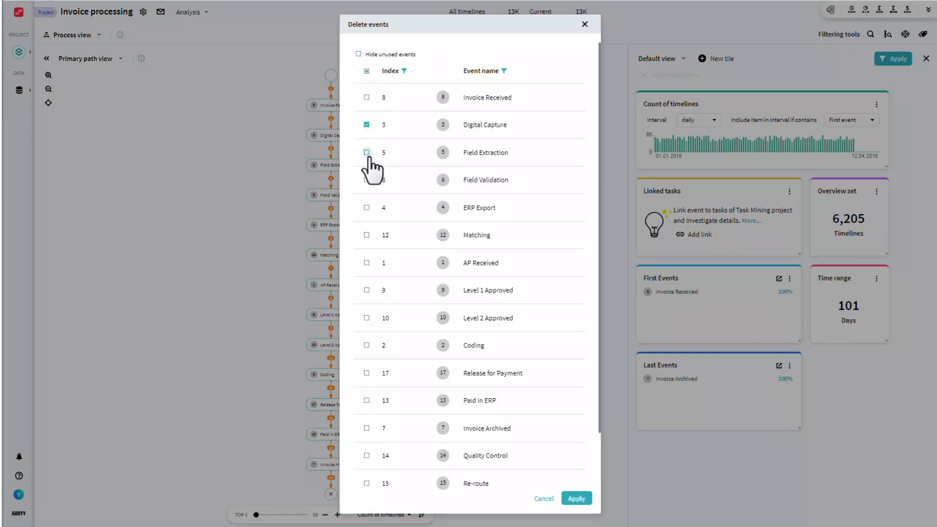
pyautogui.click(366, 152)
pyautogui.click(585, 24)
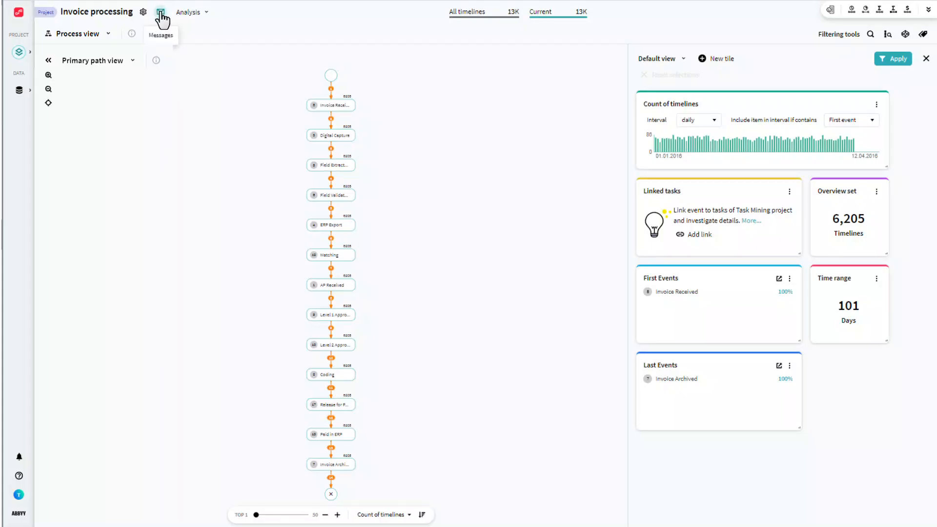
# - Open the project's message inbox, check the in-app notifications and close it
pyautogui.click(160, 14)
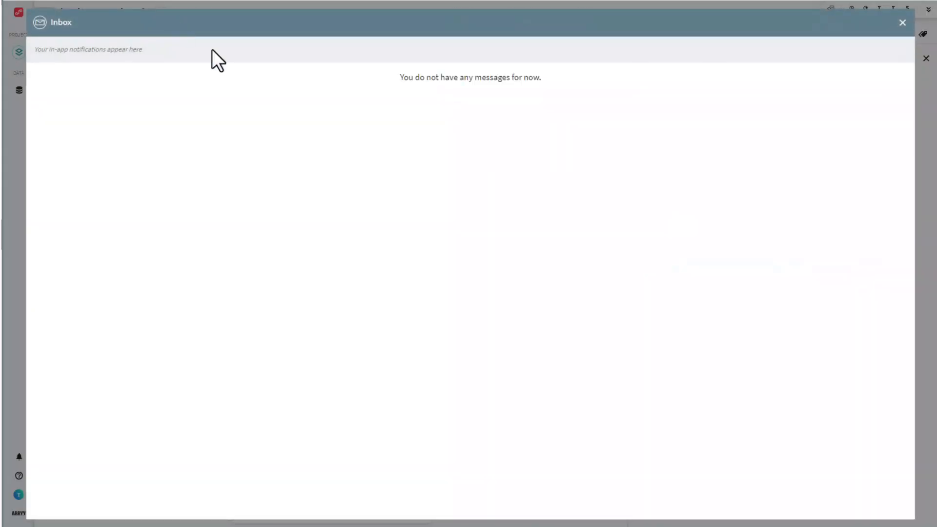
pyautogui.click(903, 23)
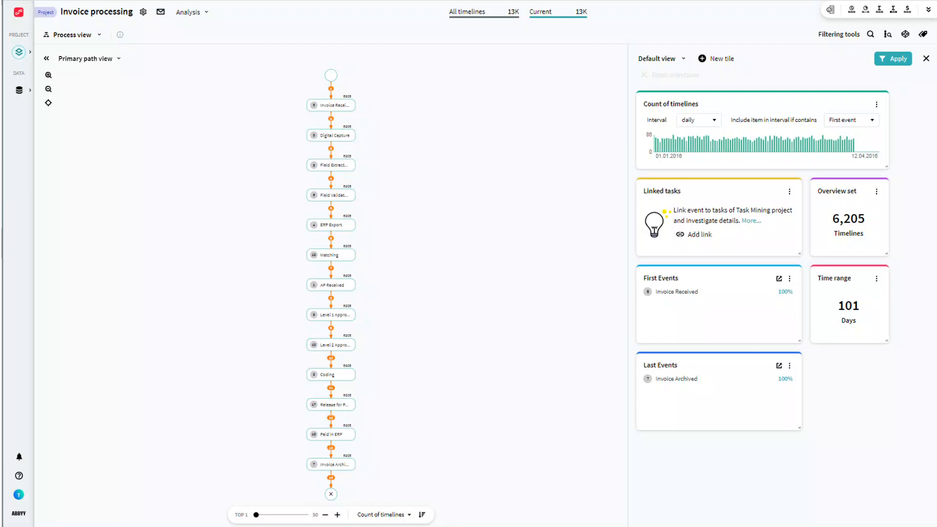
# - Switch the project from the Analysis overview to the Dashboard and toggle its edit mode on and off
pyautogui.click(190, 11)
pyautogui.click(217, 41)
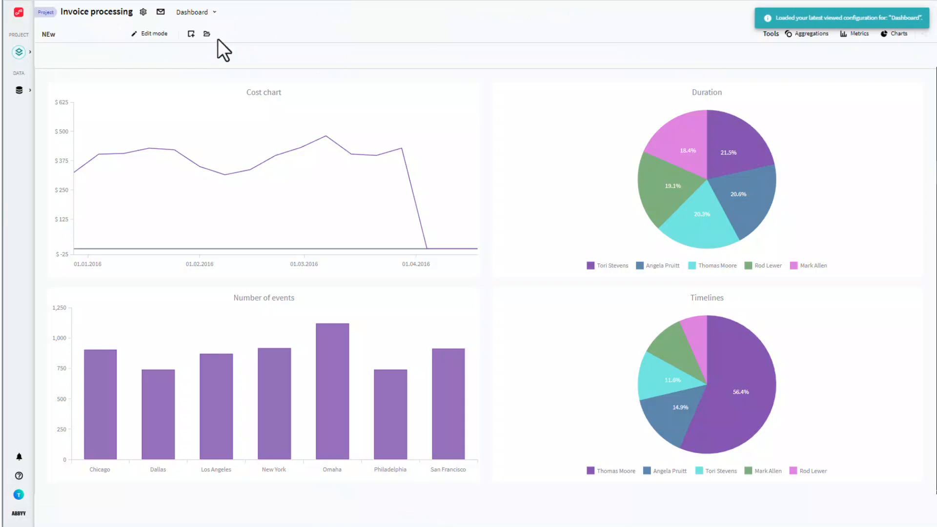
pyautogui.click(155, 34)
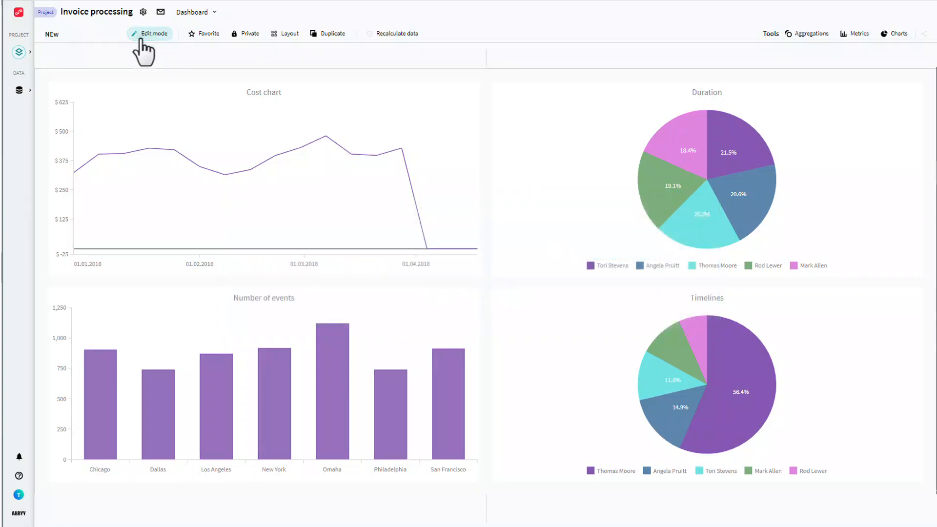
pyautogui.click(141, 37)
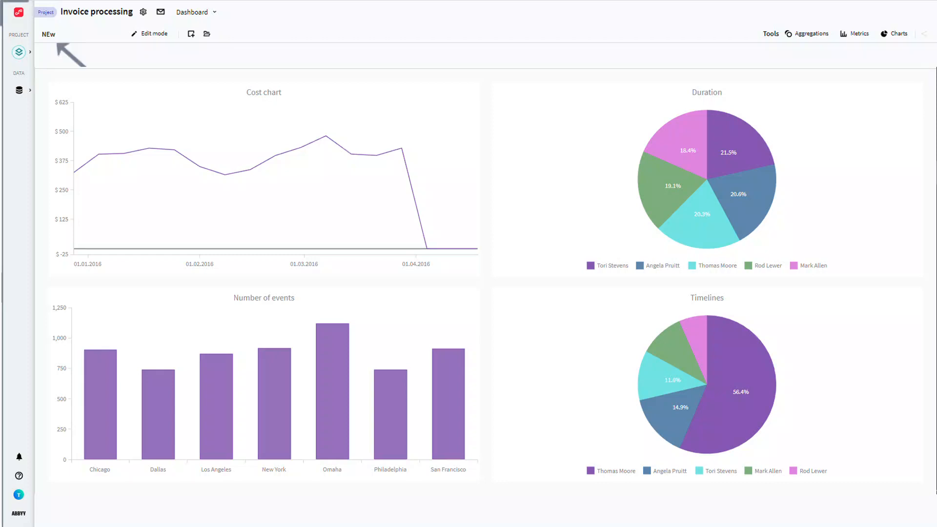
# - Switch the project from the Dashboard to Analysis and review the list of available analysis modules
pyautogui.click(211, 13)
pyautogui.click(205, 28)
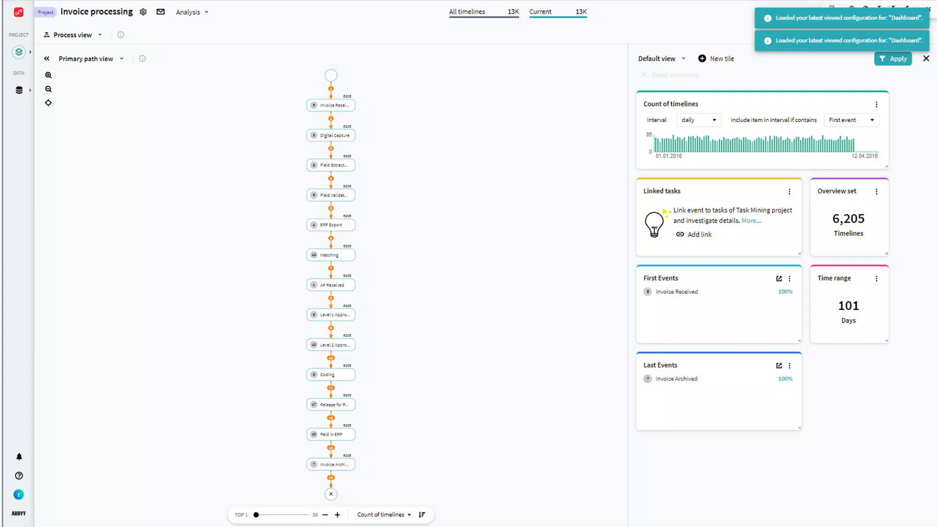
pyautogui.click(102, 35)
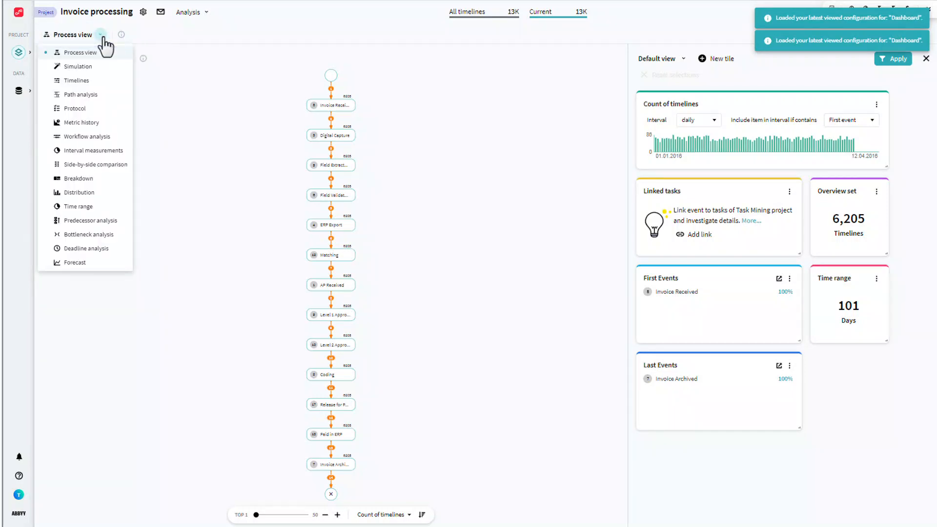
pyautogui.click(144, 36)
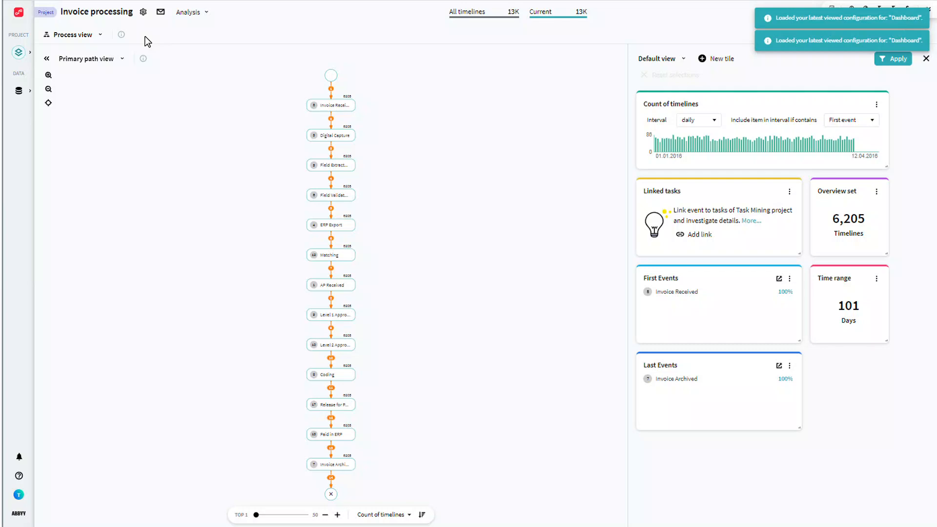
# - Change the process view from Primary path view to Milestone view and start a new schema named Schema 1
pyautogui.click(124, 58)
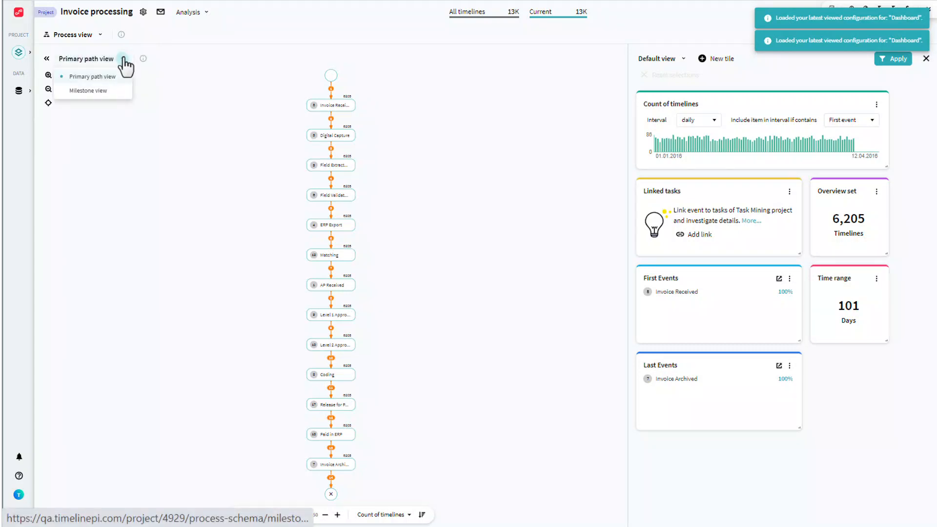
pyautogui.click(118, 90)
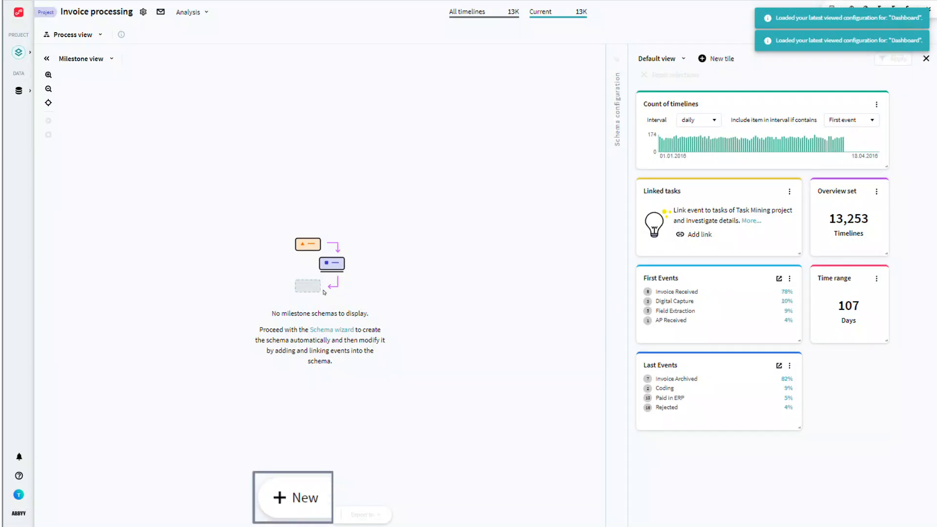
pyautogui.click(265, 516)
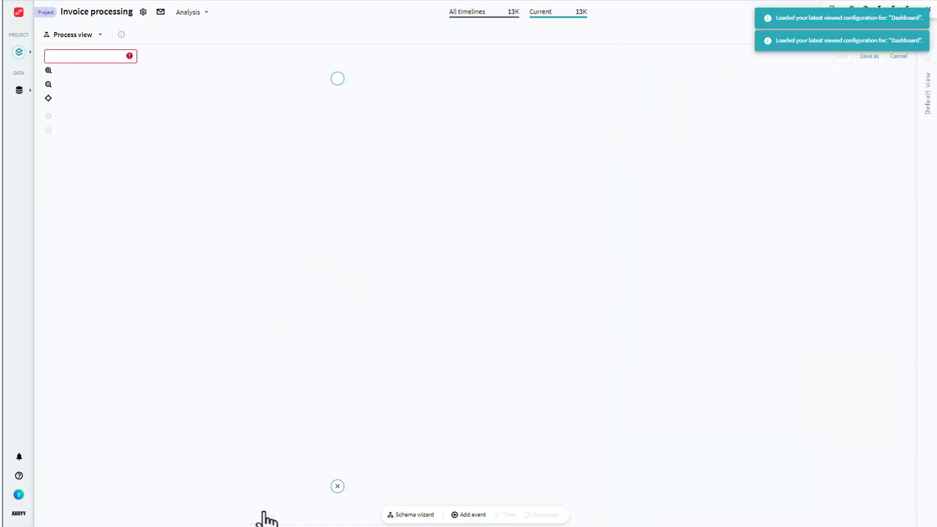
pyautogui.click(82, 58)
pyautogui.write('Schema 1')
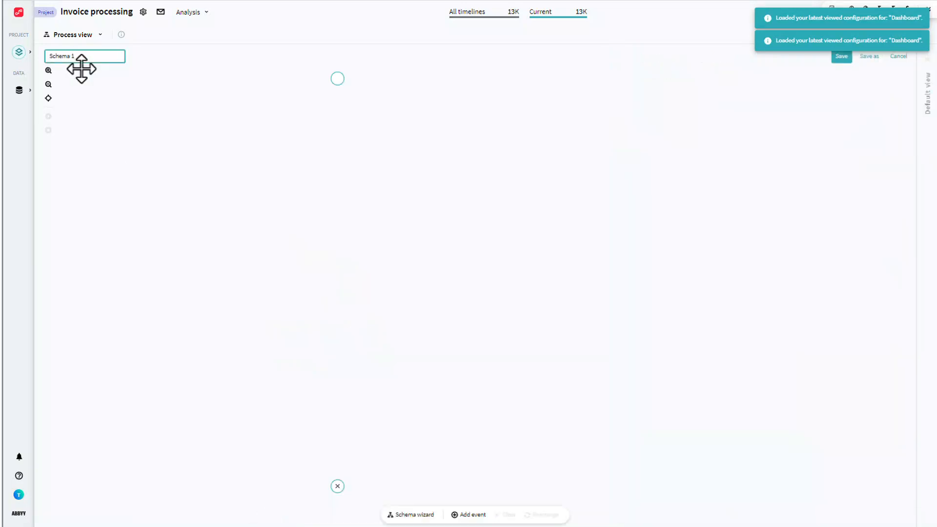
# - Generate the schema from the default milestones with the Schema wizard, save it and dismiss the list of schemas
pyautogui.click(415, 514)
pyautogui.click(532, 502)
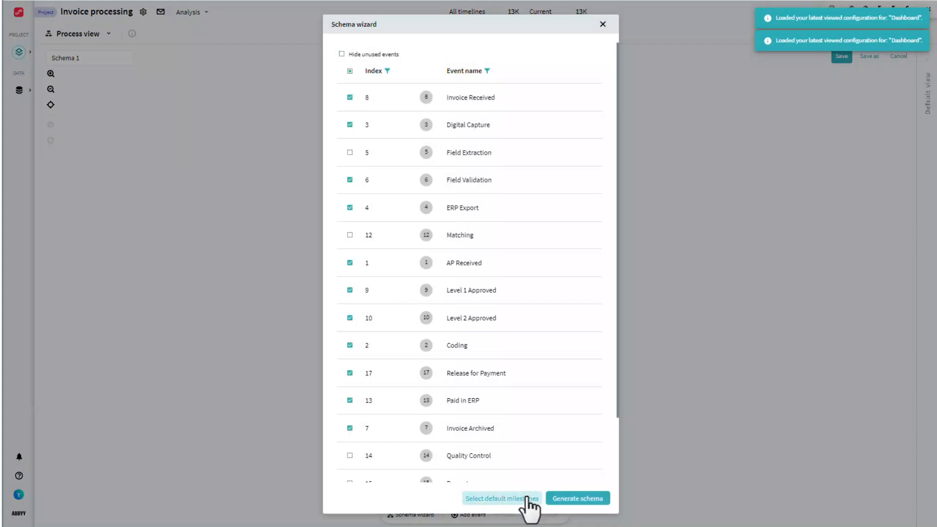
pyautogui.click(559, 499)
pyautogui.click(840, 56)
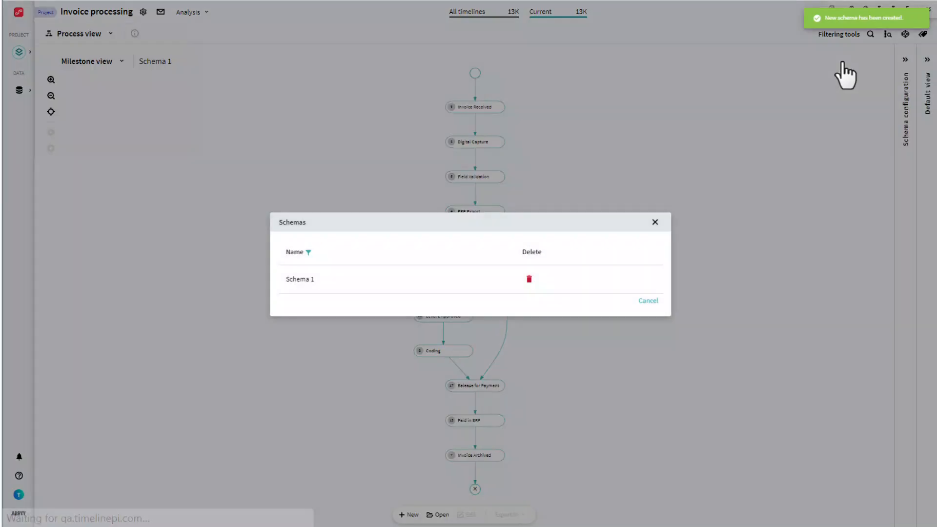
pyautogui.click(654, 223)
# - Configure the schema so line thickness represents time length of transition and event analysis shows location of milestones, and expand the Default view
pyautogui.click(906, 59)
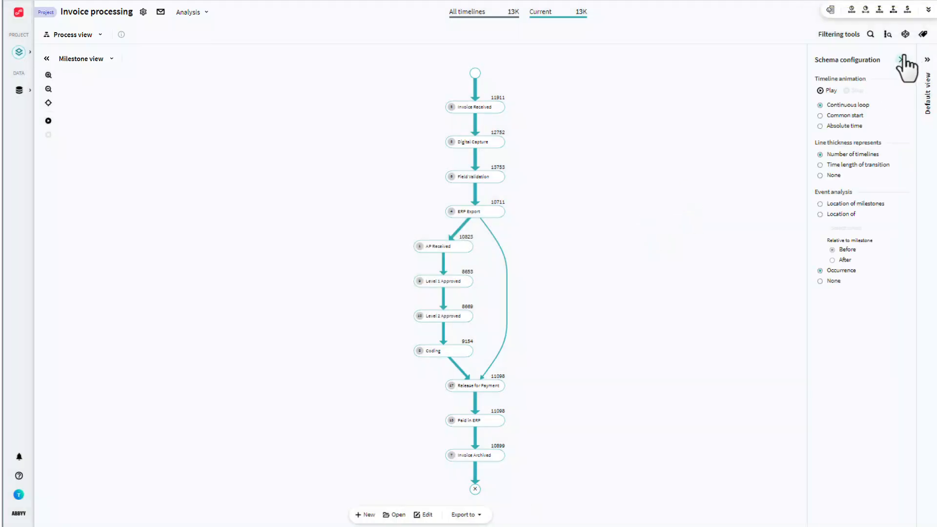
pyautogui.click(826, 90)
pyautogui.click(820, 165)
pyautogui.click(821, 204)
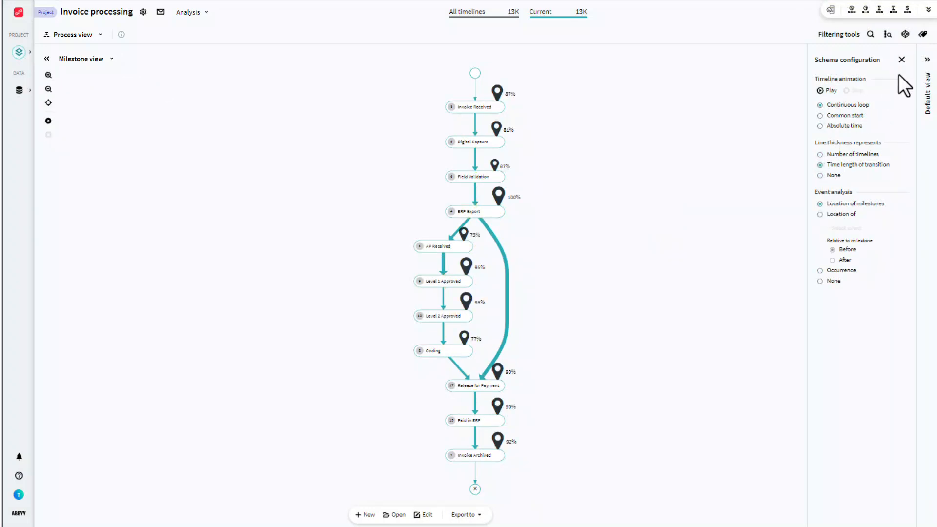
pyautogui.click(927, 61)
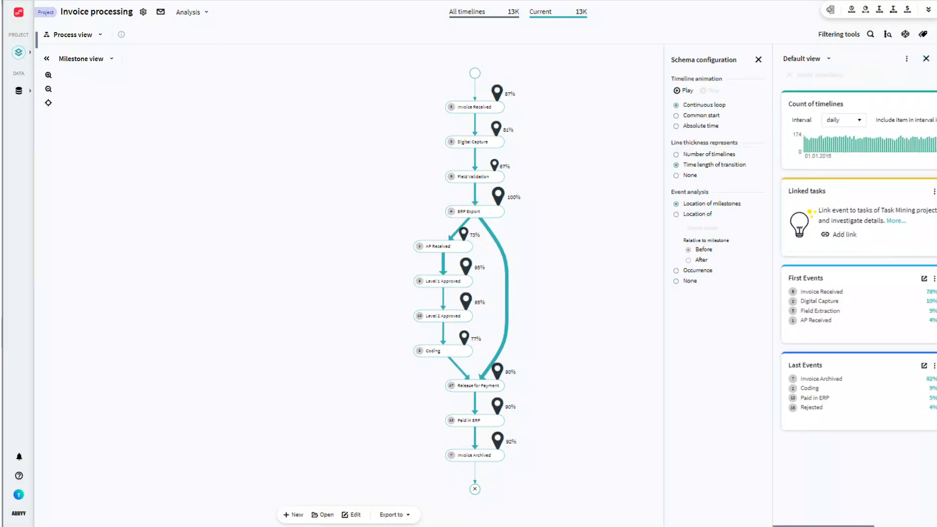
# - Open the Workflow analysis module and close its configuration dialog without defining a workflow
pyautogui.click(101, 34)
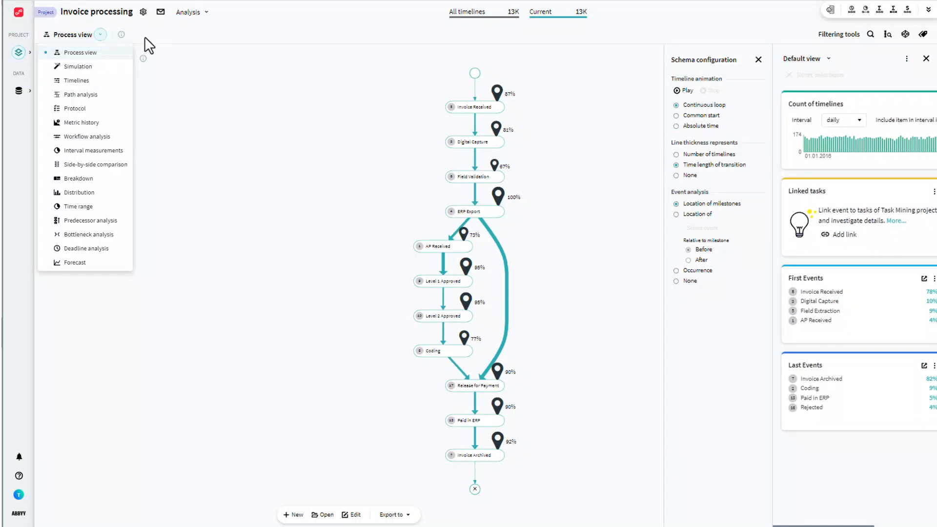
pyautogui.click(112, 136)
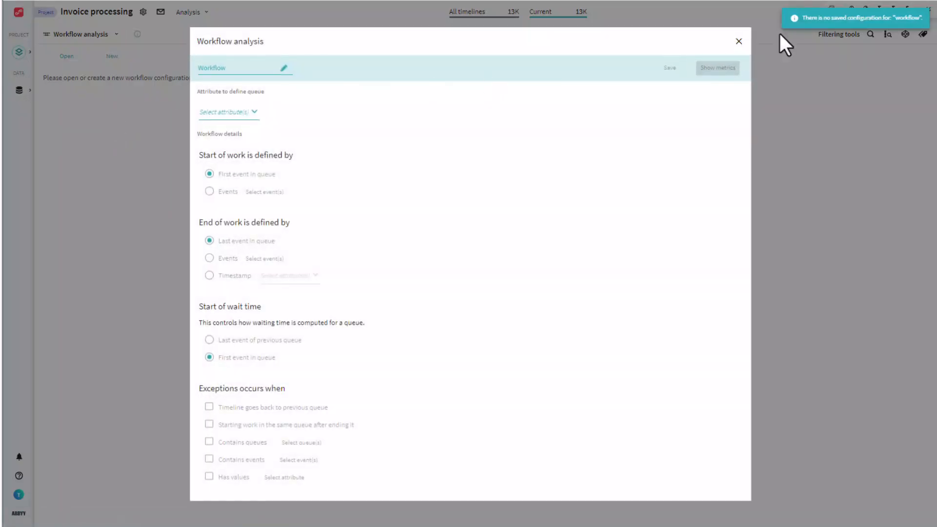
pyautogui.click(737, 38)
# - View the project's Path analysis and switch to the Side-by-side comparison module
pyautogui.click(117, 34)
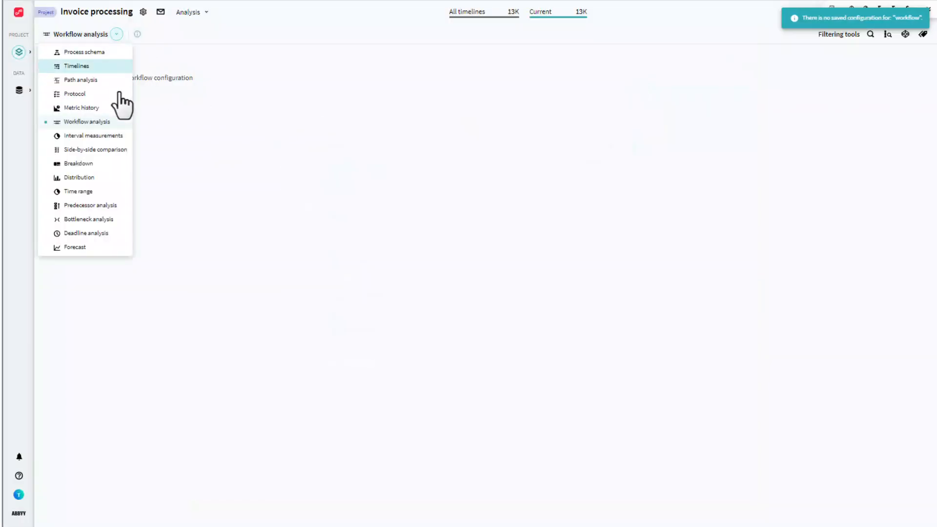
pyautogui.click(101, 83)
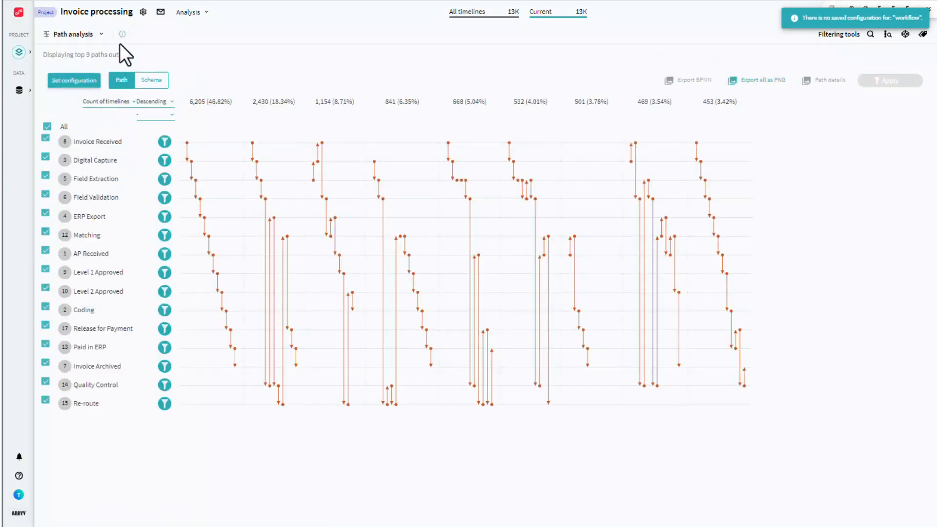
pyautogui.click(102, 34)
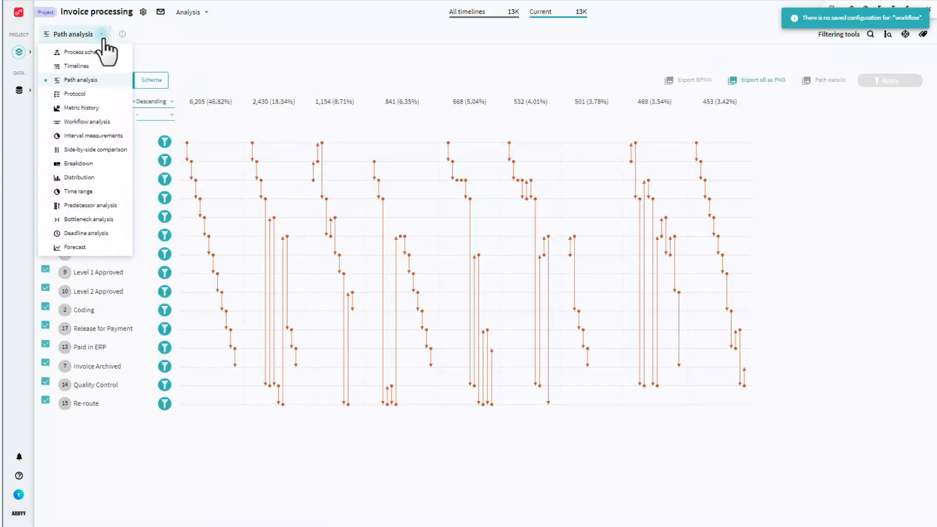
pyautogui.click(103, 150)
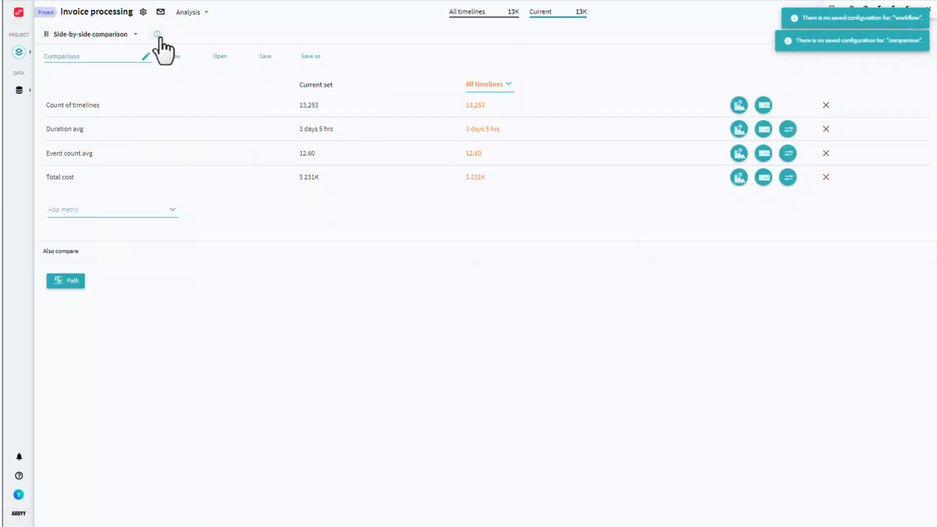
# - Open the online help for Side-by-side comparison and read through the article
pyautogui.moveTo(159, 39)
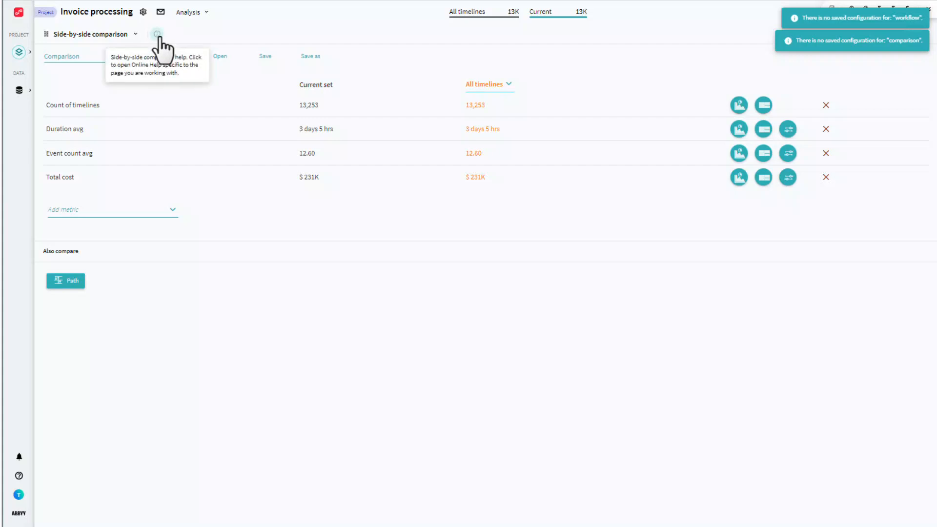
pyautogui.click(160, 37)
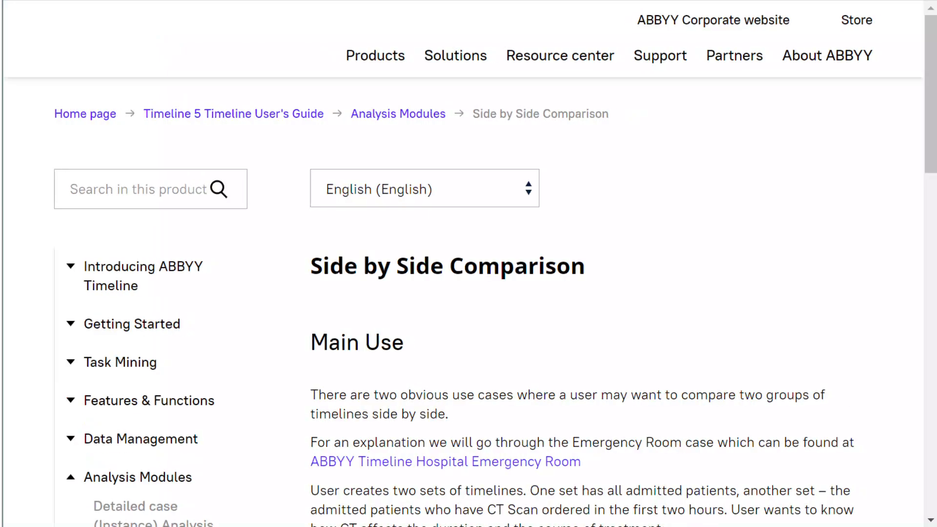
pyautogui.scroll(-5, 468, 220)
pyautogui.scroll(-4, 469, 220)
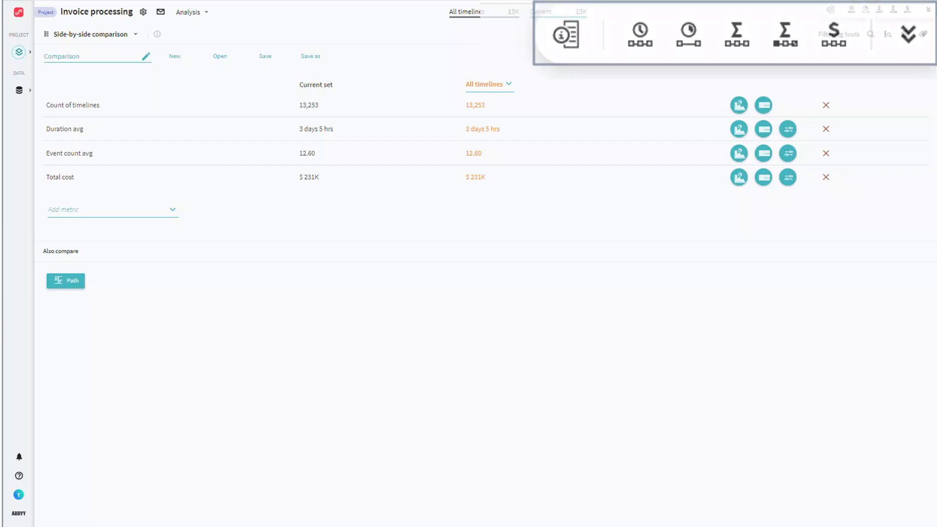
# - Review the Events metric and its list of selectable events, and close the list without changes
pyautogui.moveTo(830, 10)
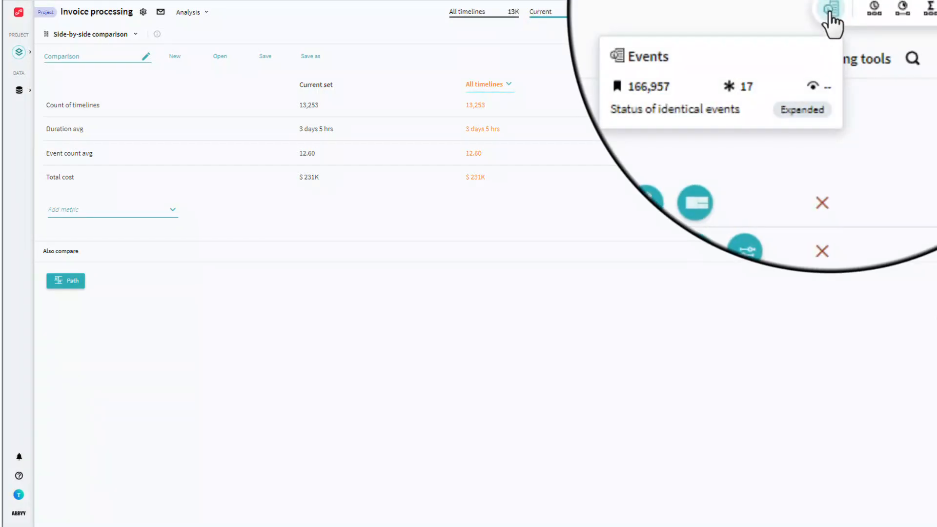
pyautogui.click(830, 9)
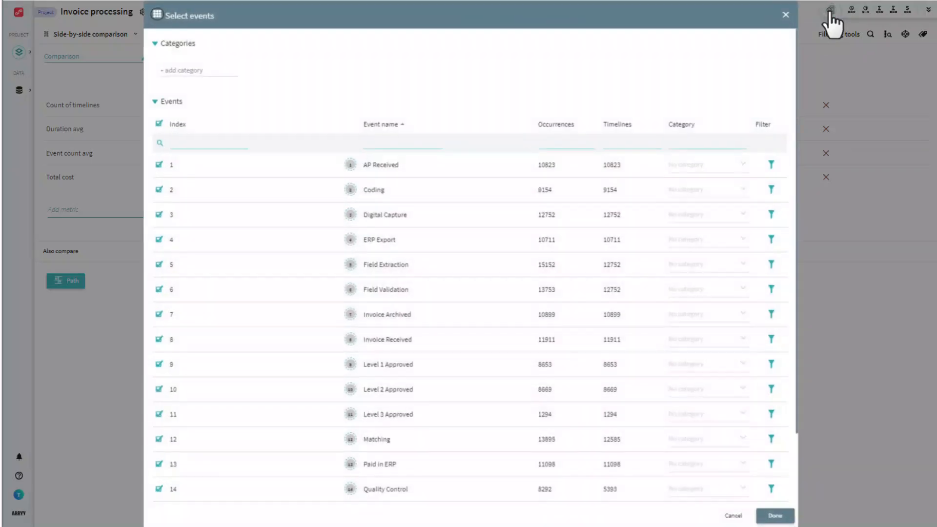
pyautogui.click(785, 16)
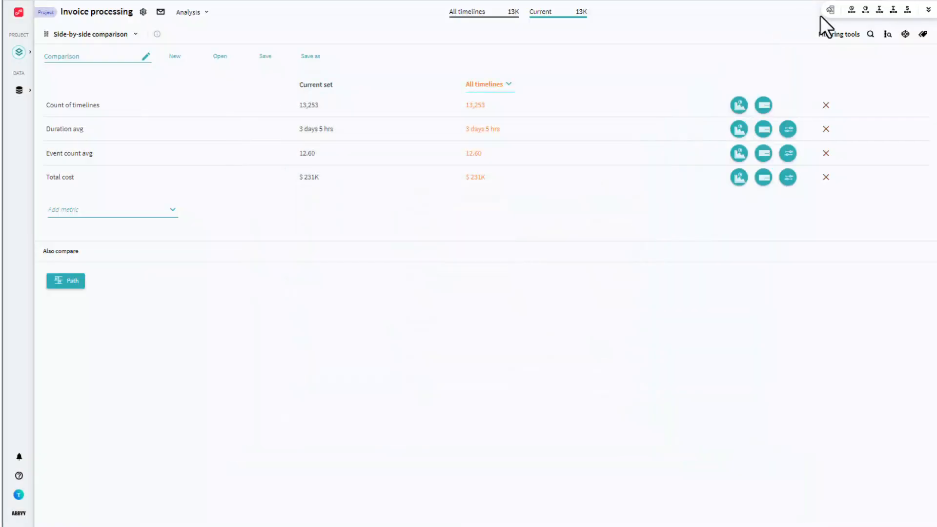
# - Inspect the timeline duration and maximum time gap filters, closing each without applying
pyautogui.click(852, 10)
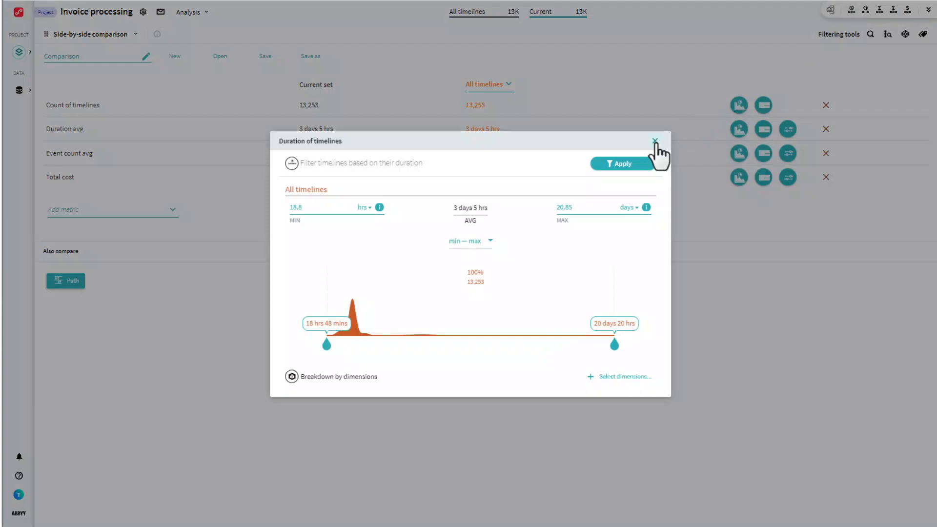
pyautogui.click(656, 141)
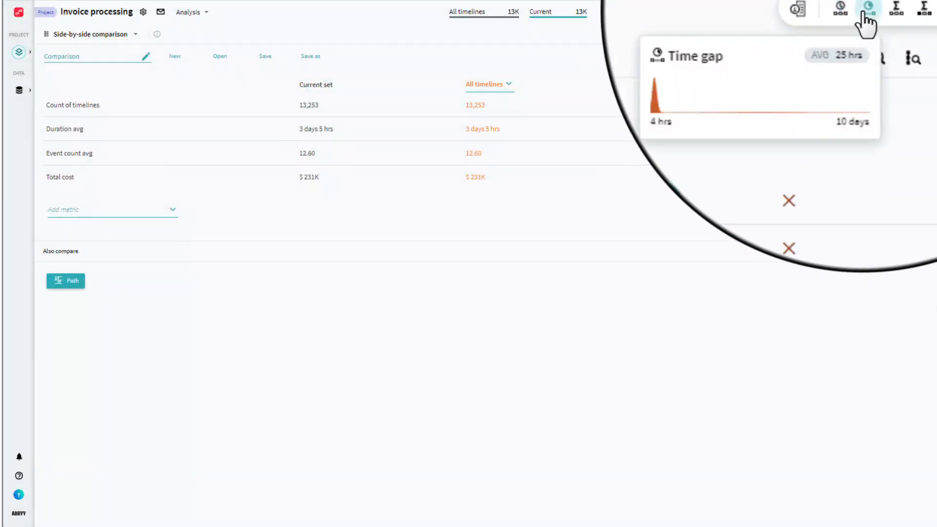
pyautogui.click(865, 10)
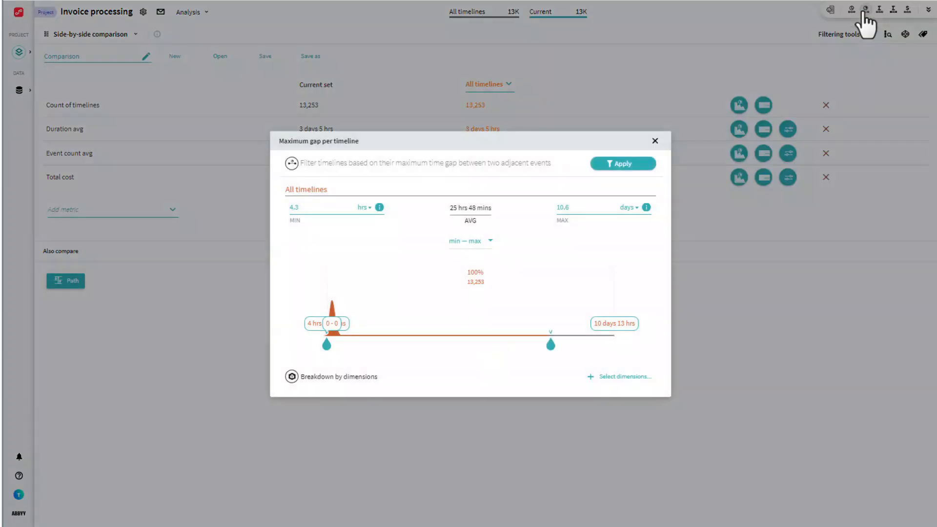
pyautogui.click(655, 141)
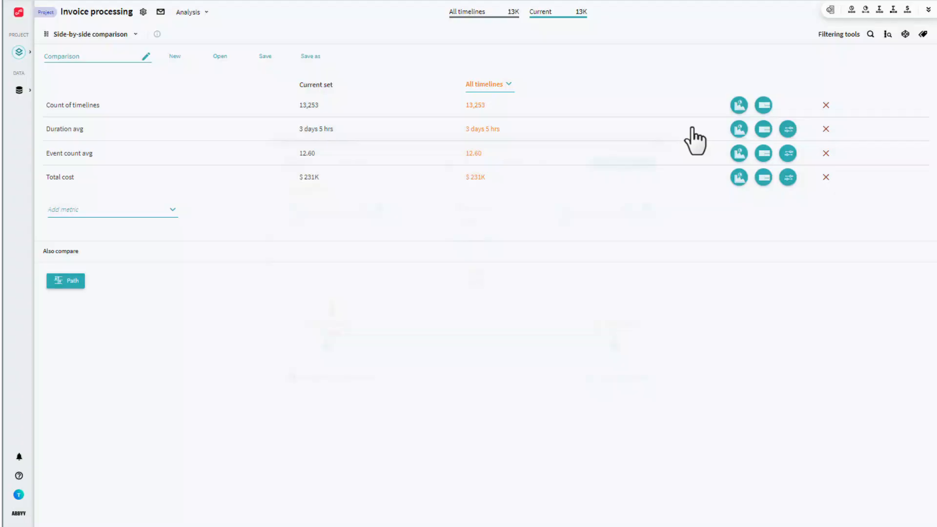
# - Inspect the event count and unique event count per timeline filters, closing each without applying
pyautogui.click(880, 10)
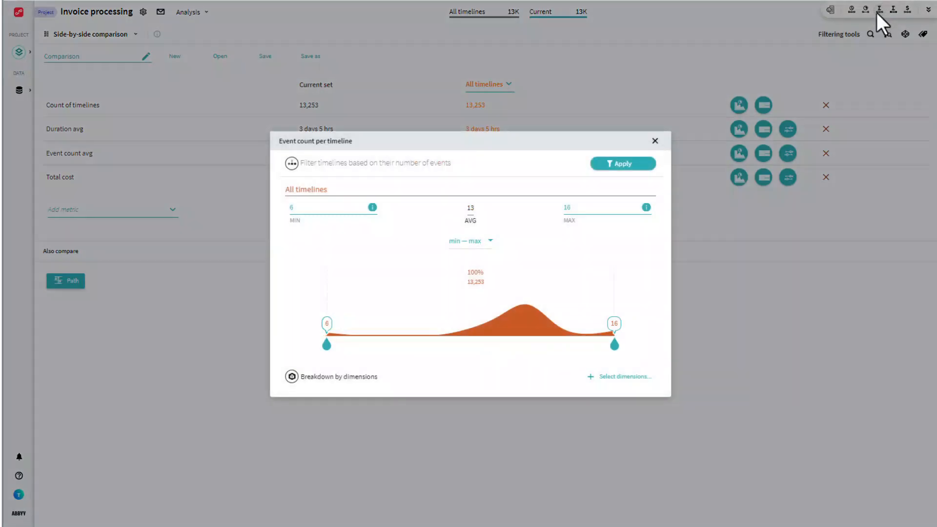
pyautogui.click(656, 141)
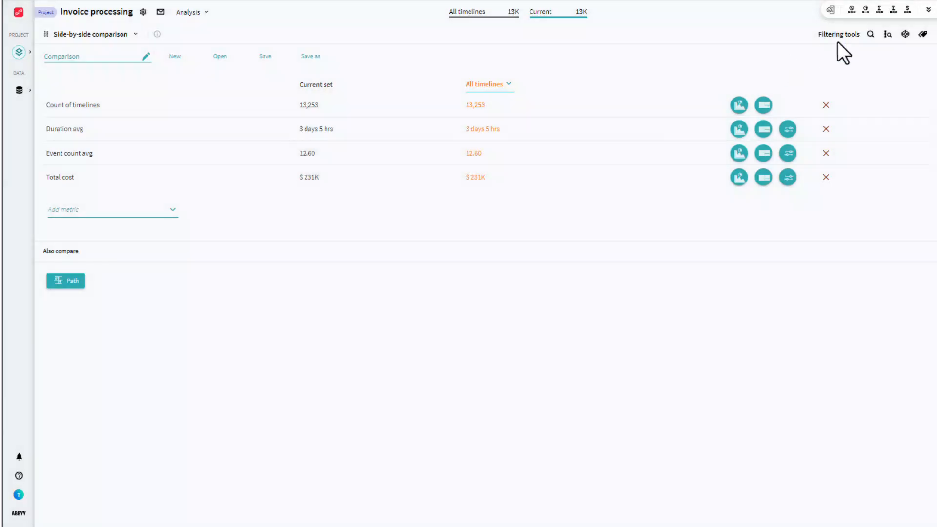
pyautogui.click(894, 10)
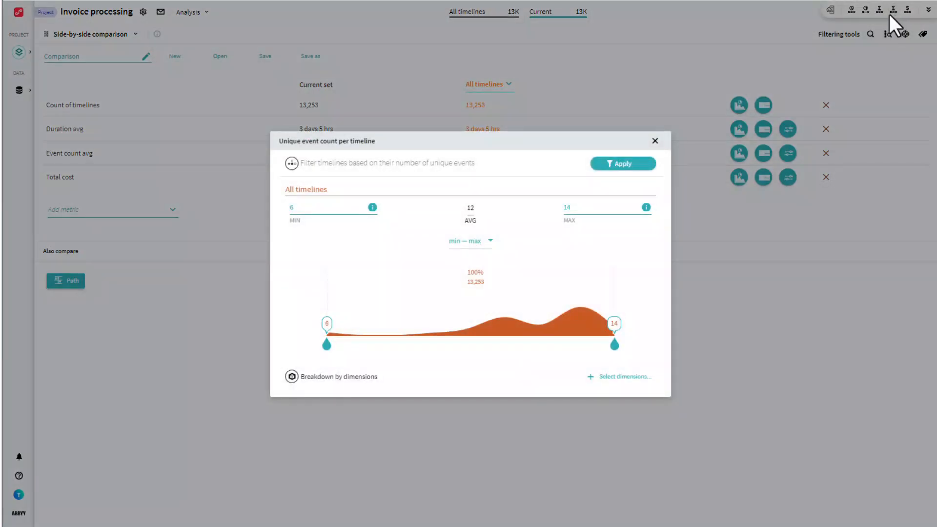
pyautogui.click(655, 141)
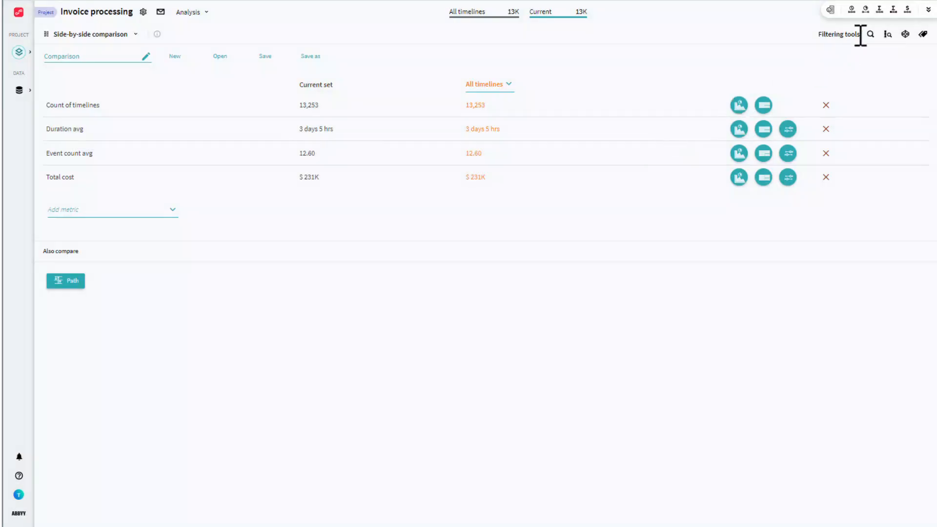
# - Inspect the cost per timeline filter without applying it, and expand the full Metrics overview
pyautogui.click(907, 9)
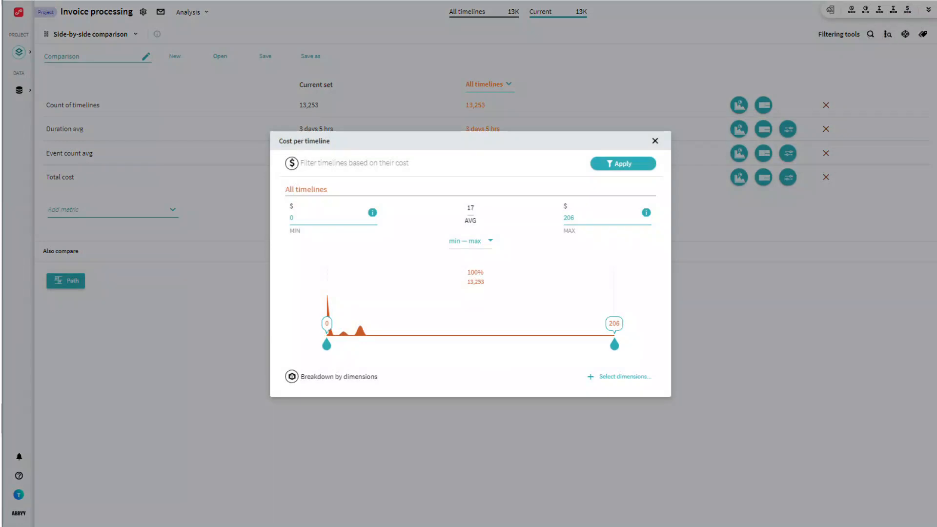
pyautogui.click(655, 141)
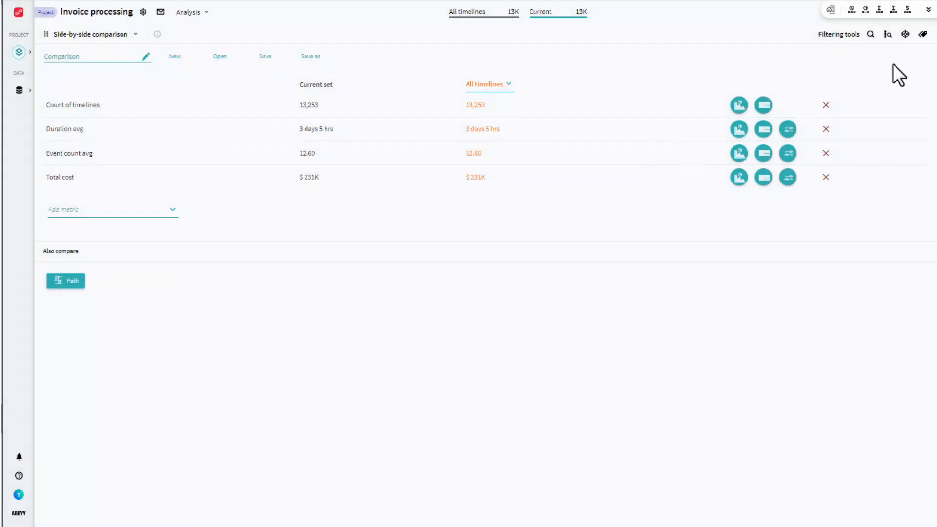
pyautogui.click(927, 11)
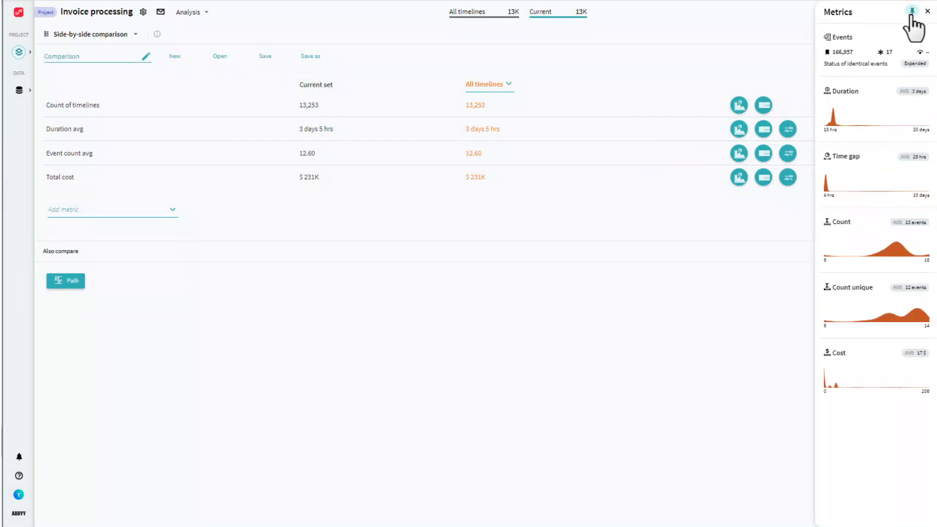
# - Pin the Metrics overview beside the workspace and switch from Side-by-side comparison to the Timelines analysis
pyautogui.click(911, 12)
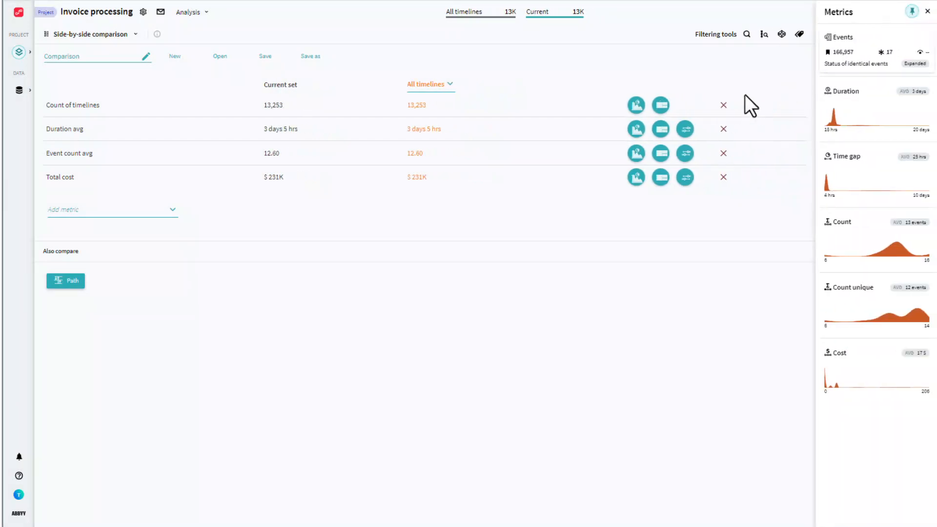
pyautogui.click(130, 35)
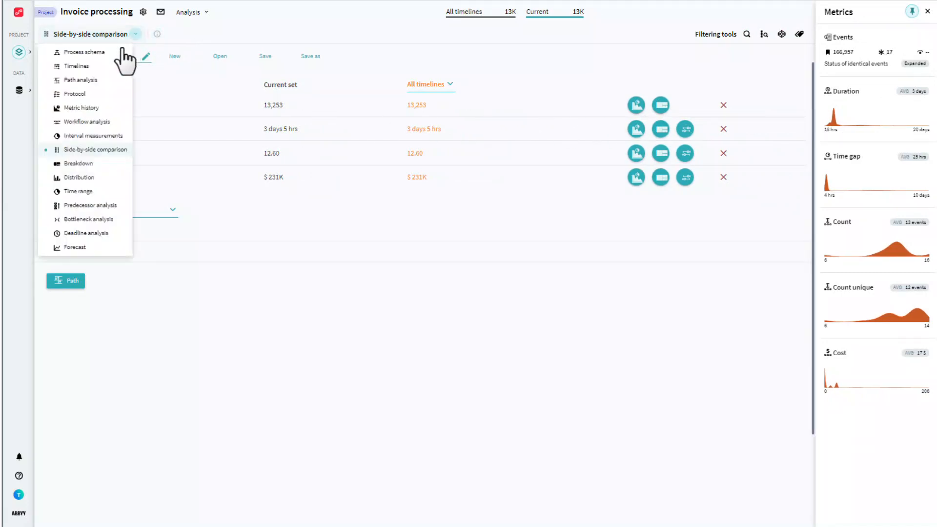
pyautogui.click(115, 67)
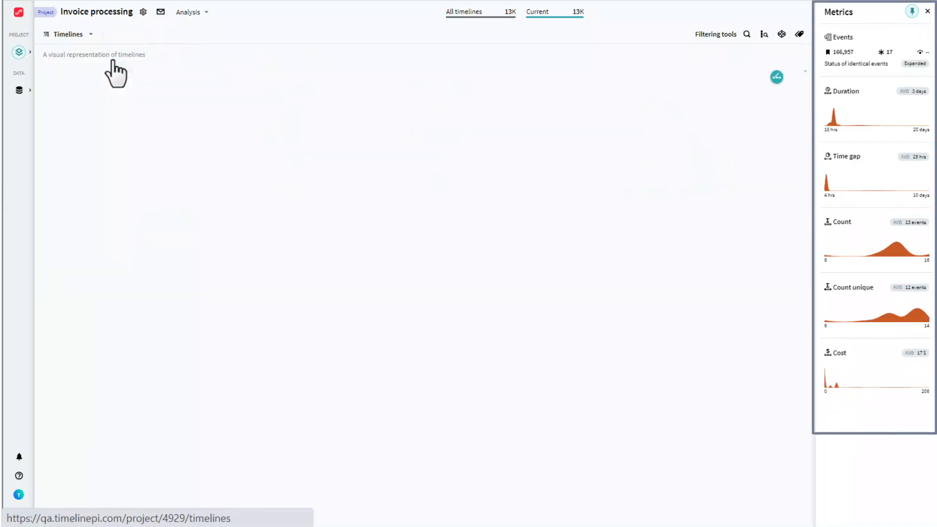
# - Switch to Bottleneck analysis and unpin the Metrics overview
pyautogui.click(90, 34)
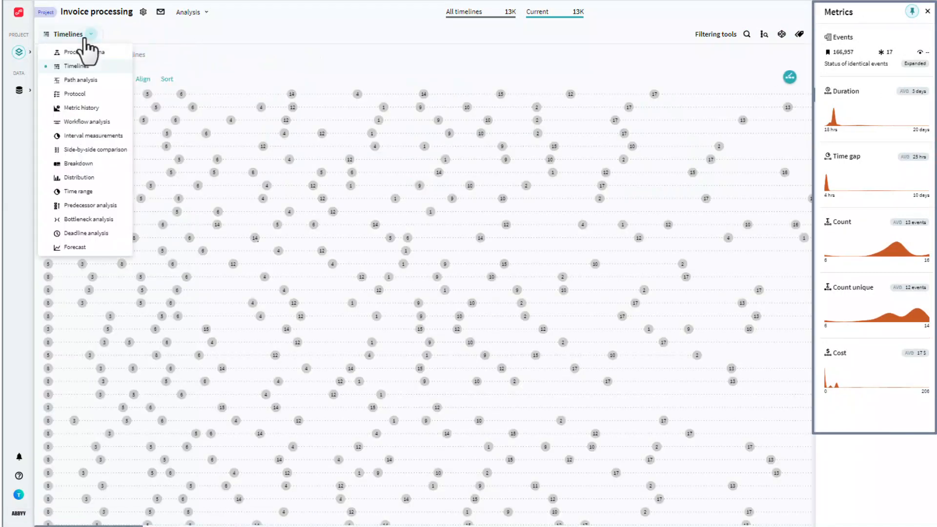
pyautogui.click(83, 221)
pyautogui.click(911, 13)
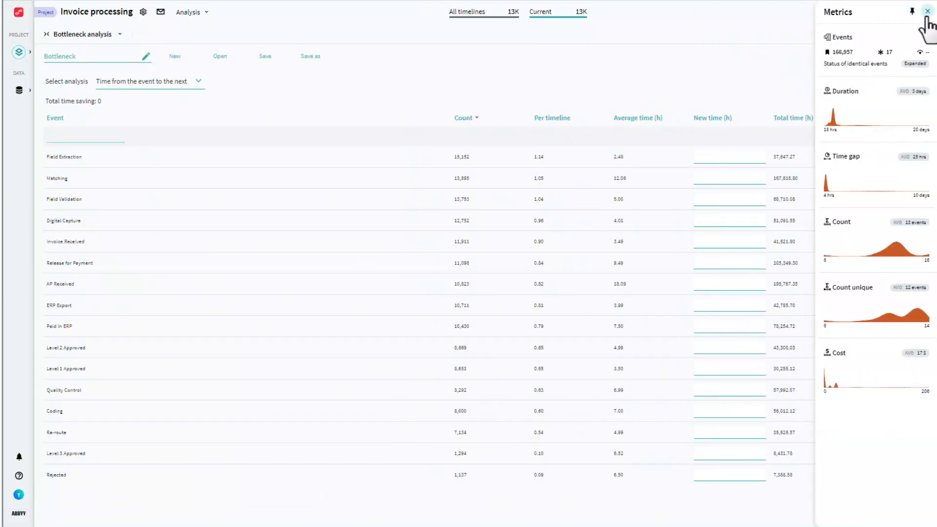
# - Filter the timelines by duration with the maximum lowered to 40 hrs, and apply the filter
pyautogui.click(879, 118)
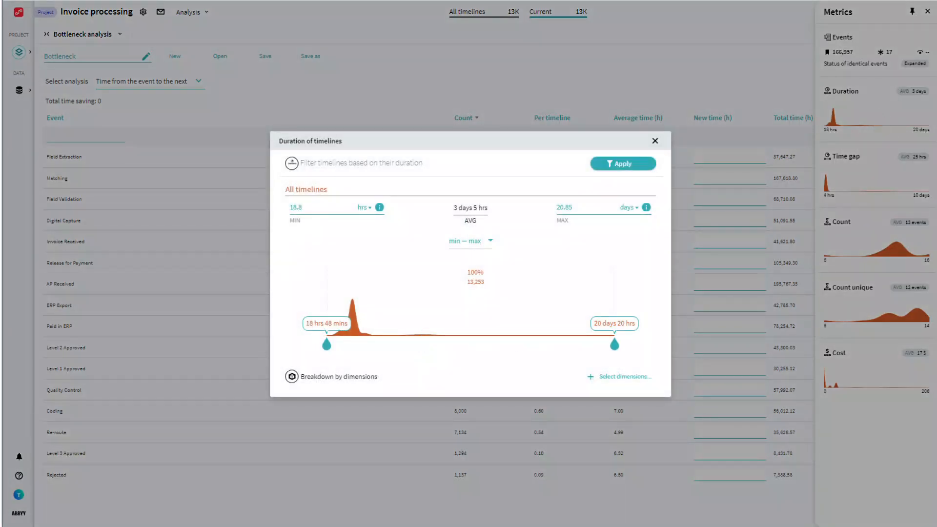
pyautogui.click(655, 141)
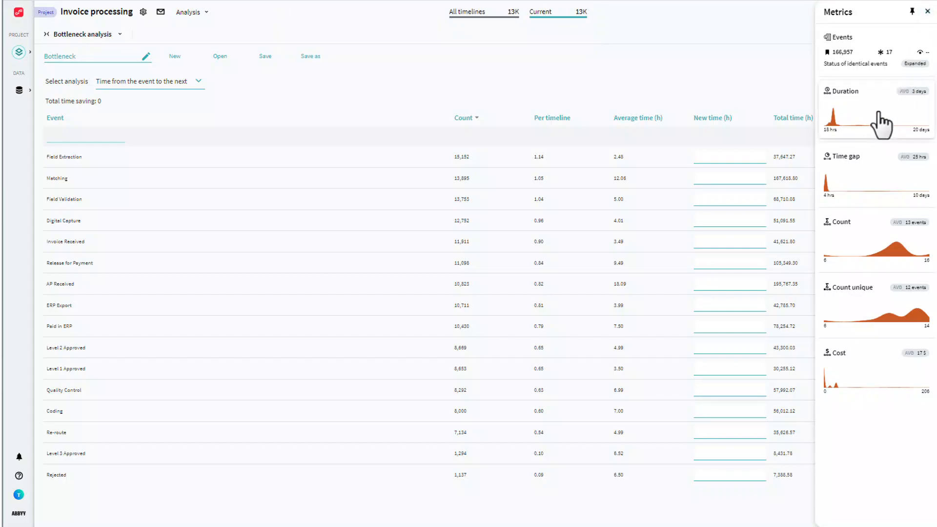
pyautogui.click(879, 113)
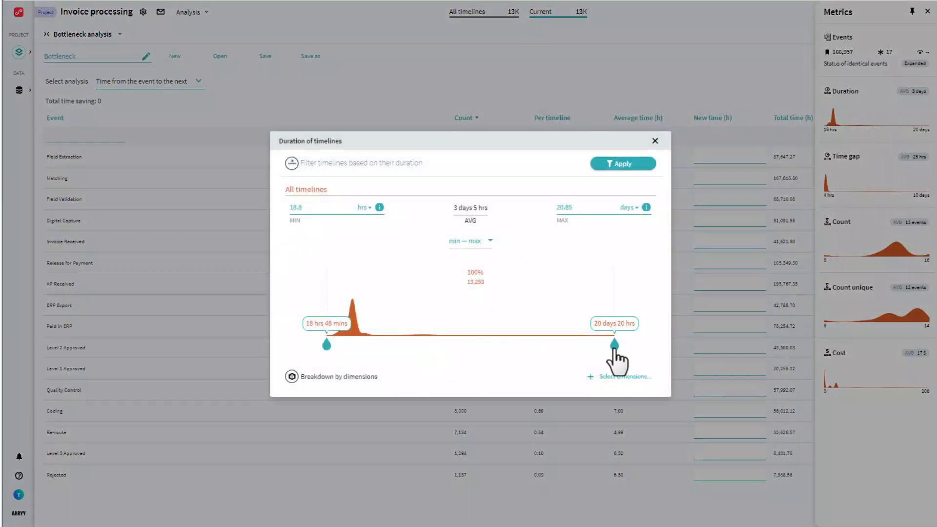
pyautogui.moveTo(614, 345); pyautogui.dragTo(341, 348)
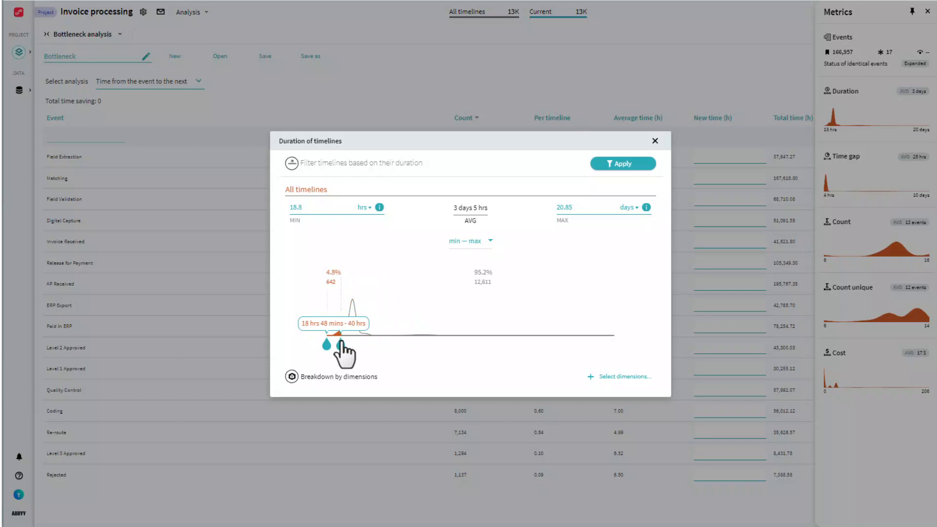
pyautogui.click(613, 166)
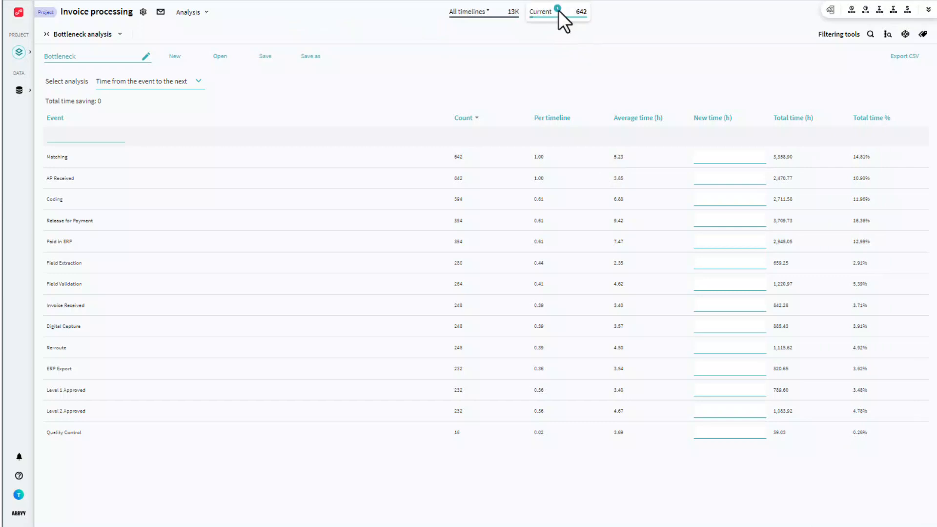
# - Save the currently filtered timelines as a new set named Duration New, and load the All timelines set from the project's sets
pyautogui.moveTo(558, 15)
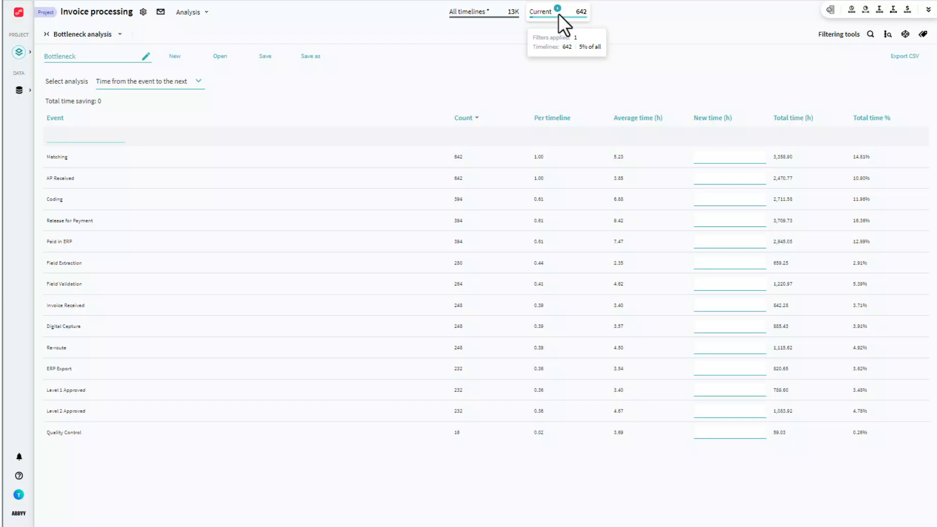
pyautogui.click(558, 13)
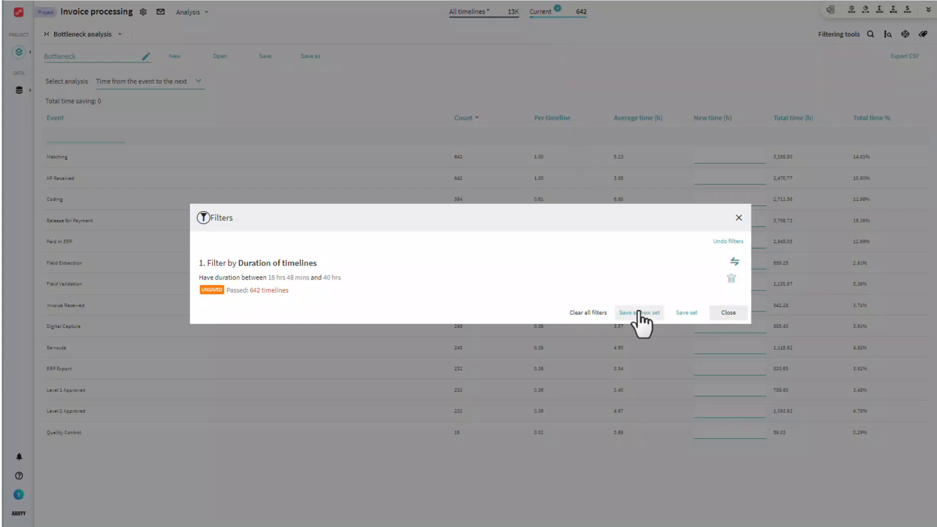
pyautogui.click(687, 314)
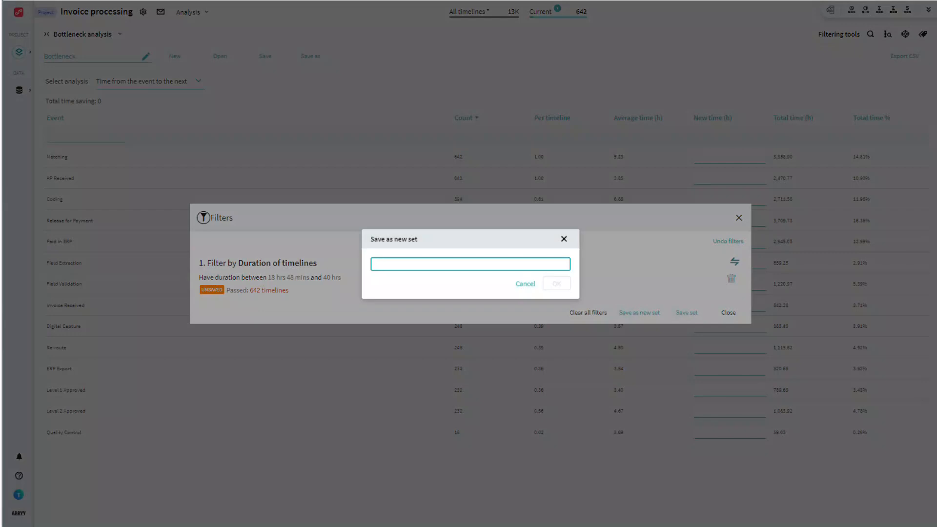
pyautogui.write('Duration New')
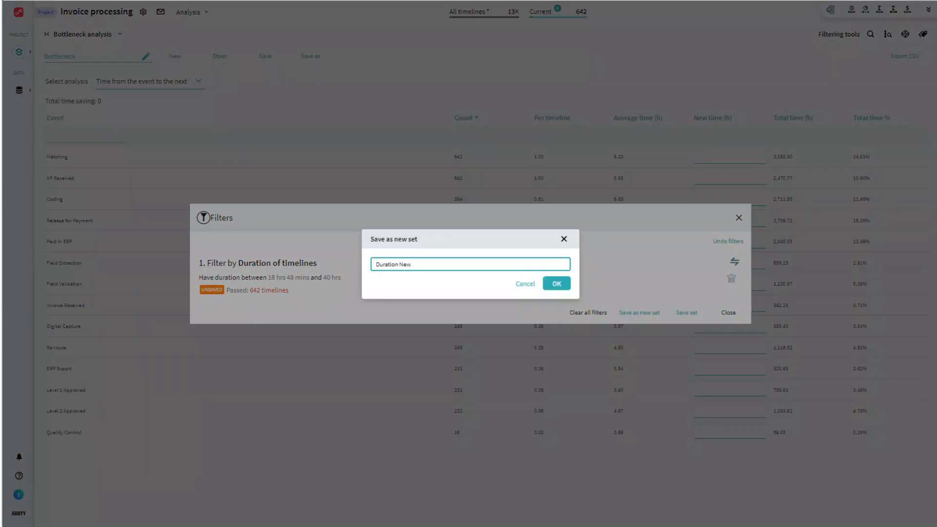
pyautogui.click(557, 284)
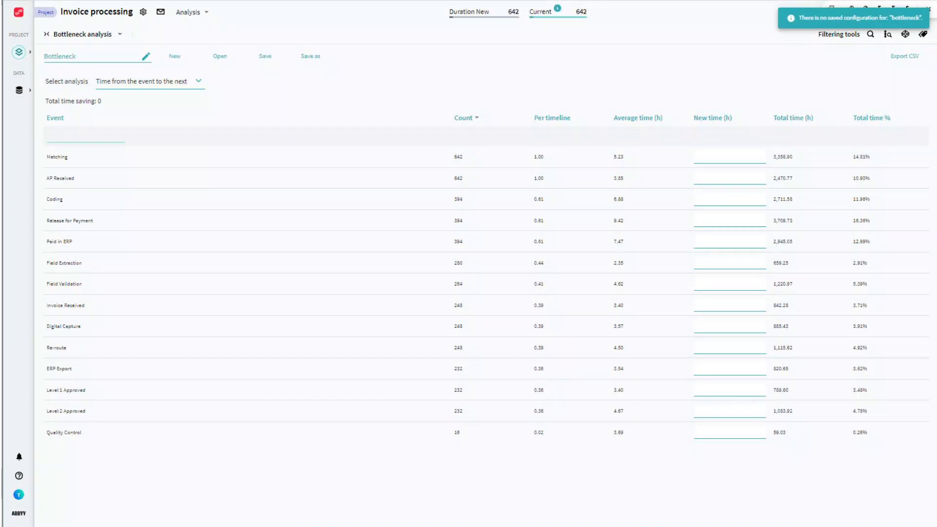
pyautogui.click(479, 15)
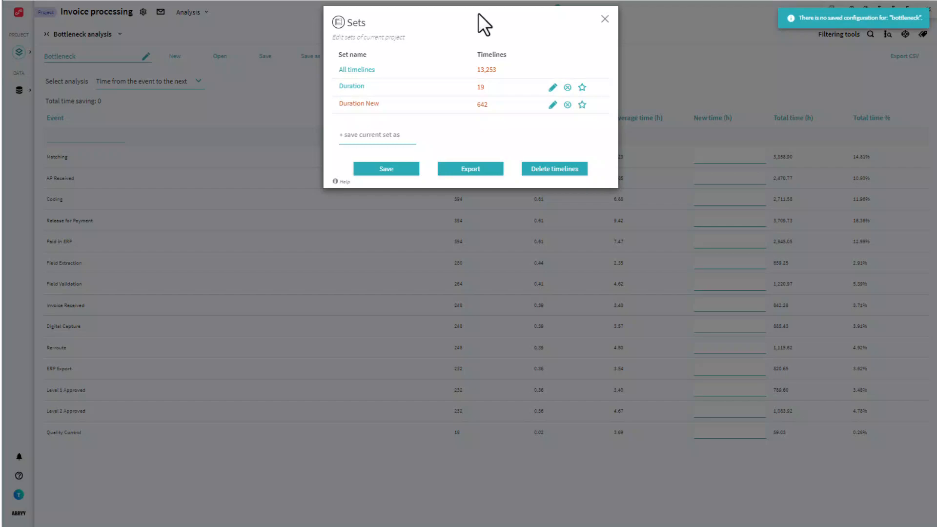
pyautogui.click(361, 72)
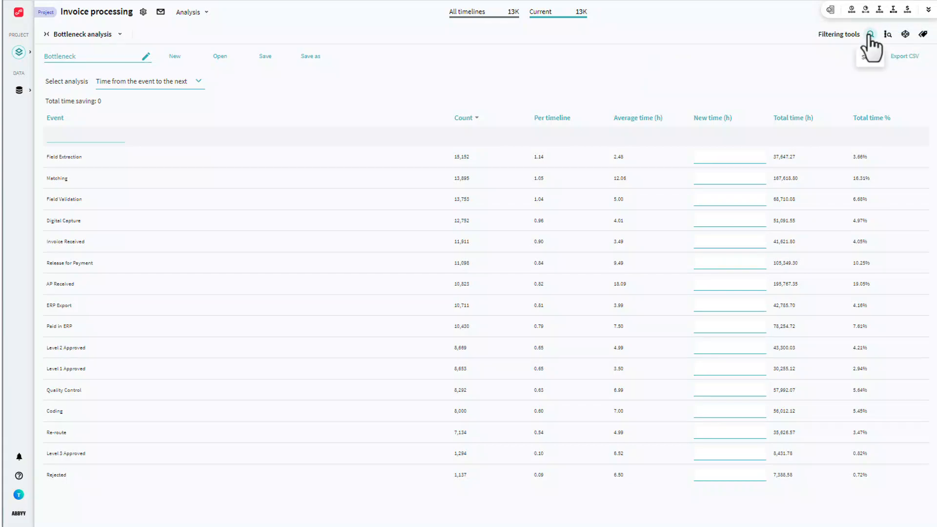
# - Inspect the Search and Query filtering tools, closing each without running a search
pyautogui.click(871, 35)
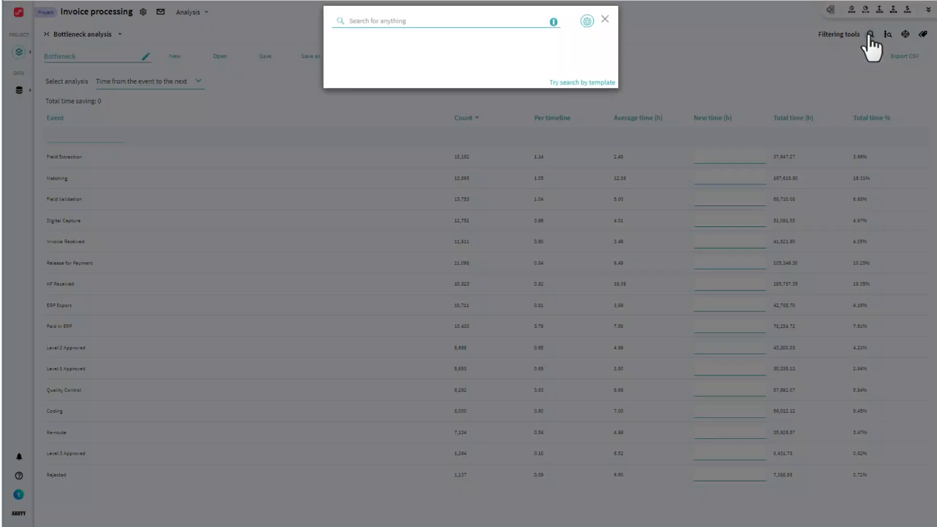
pyautogui.click(604, 18)
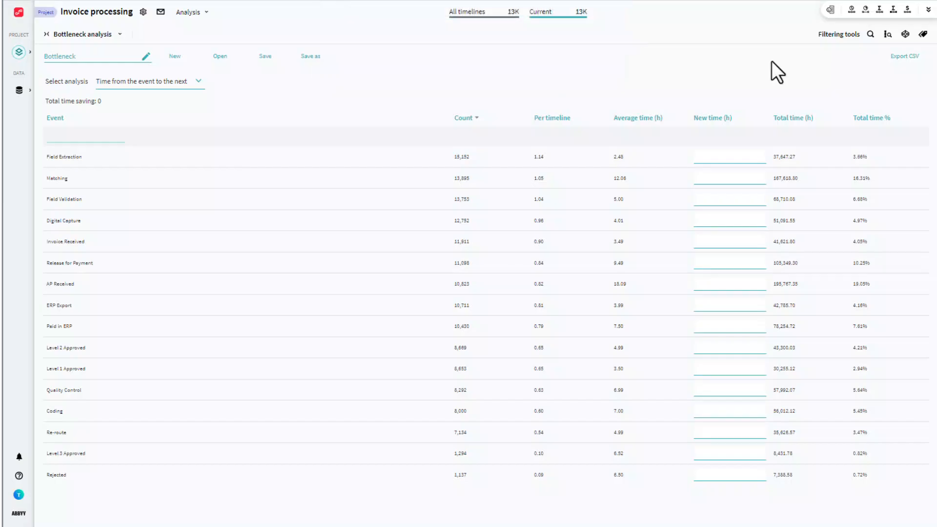
pyautogui.click(888, 35)
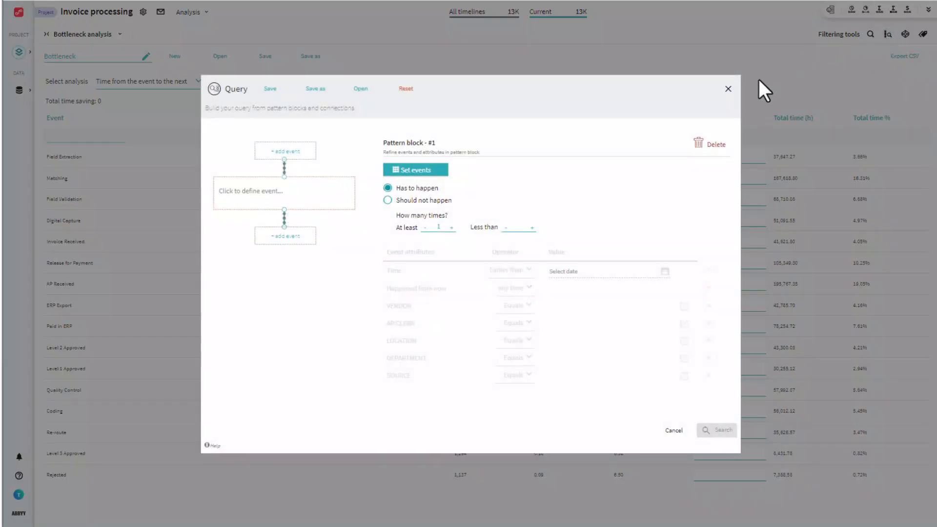
pyautogui.click(728, 90)
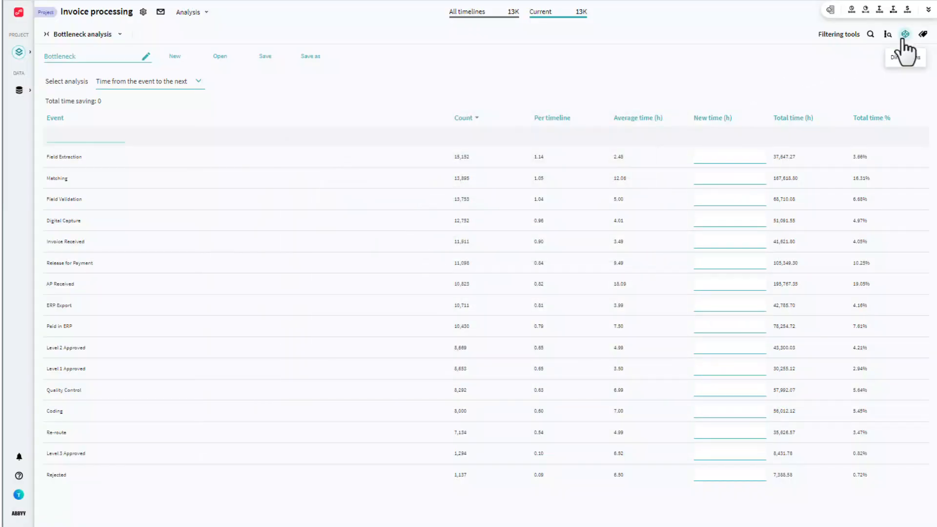
# - Inspect the Dimensions filter and the tags of the current set, closing each without changes
pyautogui.click(906, 34)
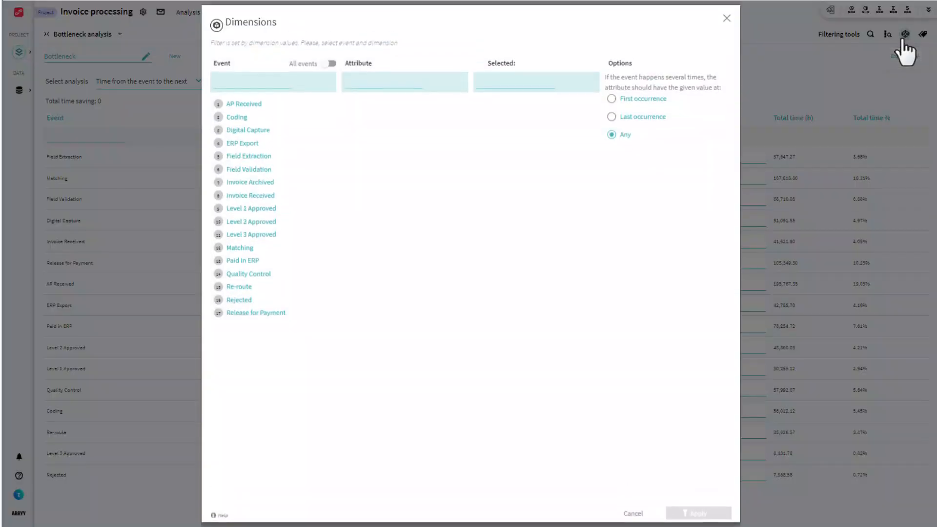
pyautogui.click(727, 20)
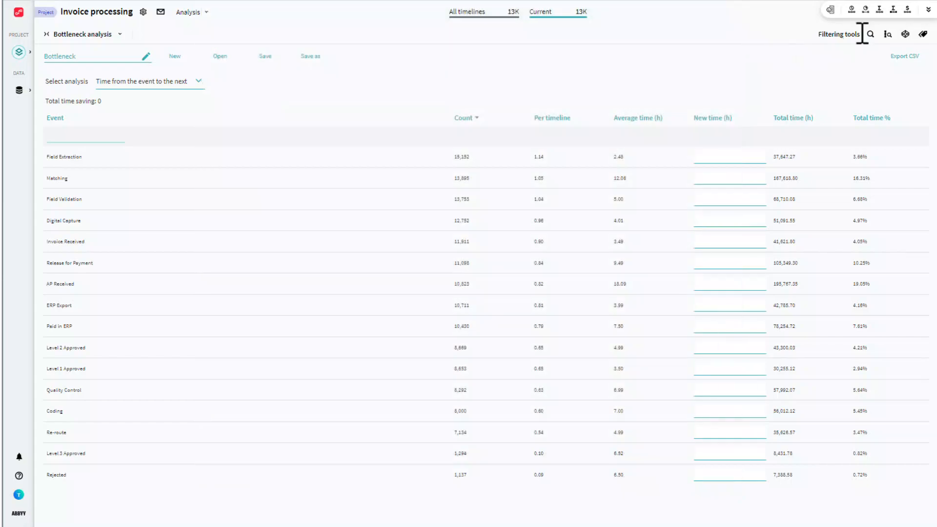
pyautogui.click(922, 35)
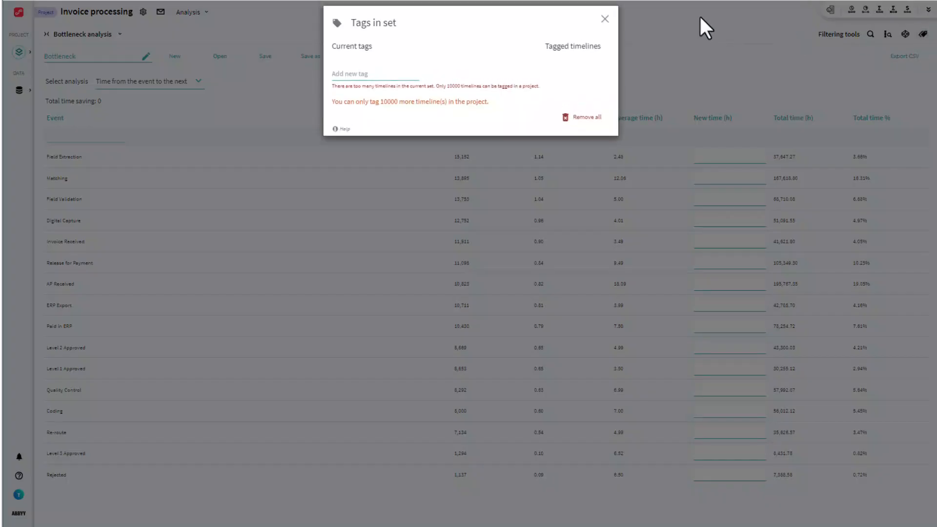
pyautogui.click(605, 19)
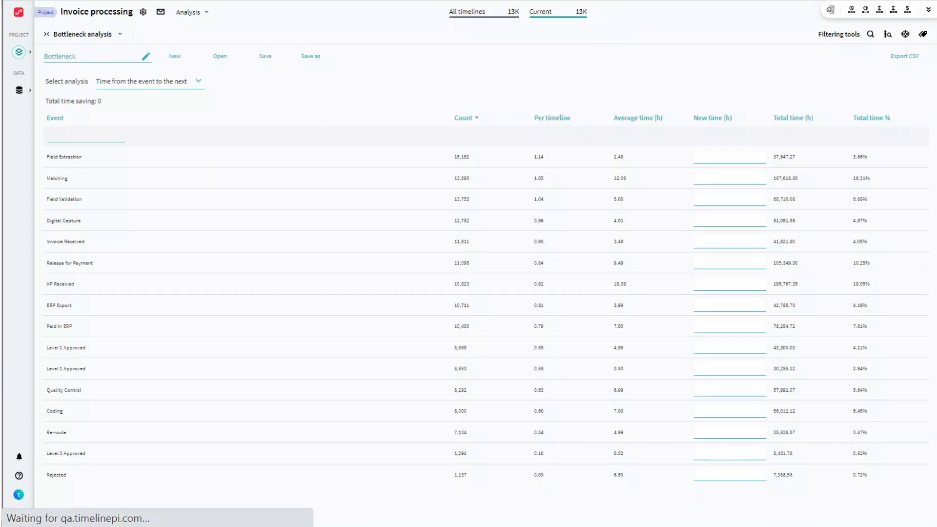